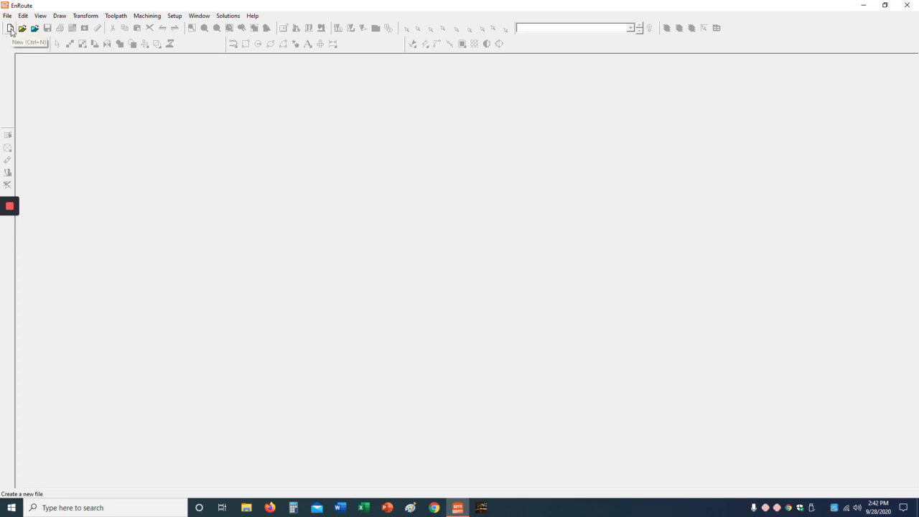
Step: Create a new file with a user-defined plate 48 in wide, 48 in high and 0.125 in thick
click(10, 28)
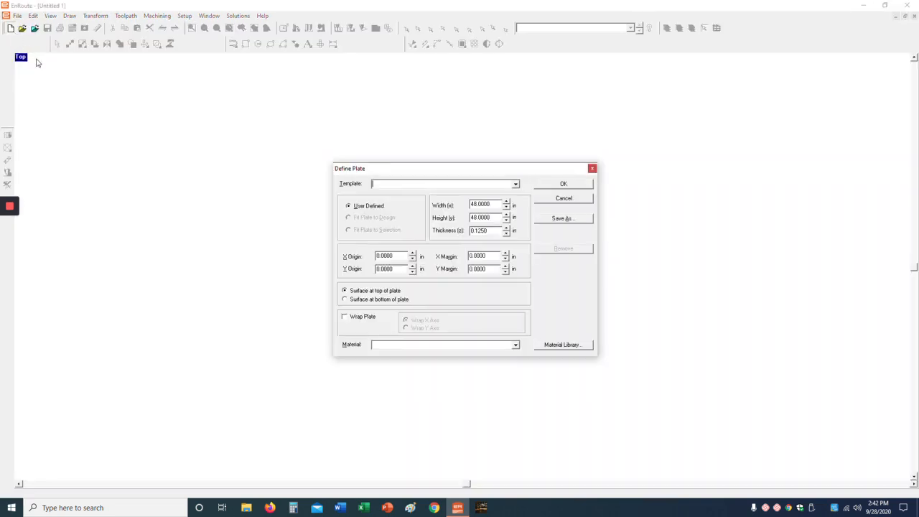
click(477, 205)
click(549, 185)
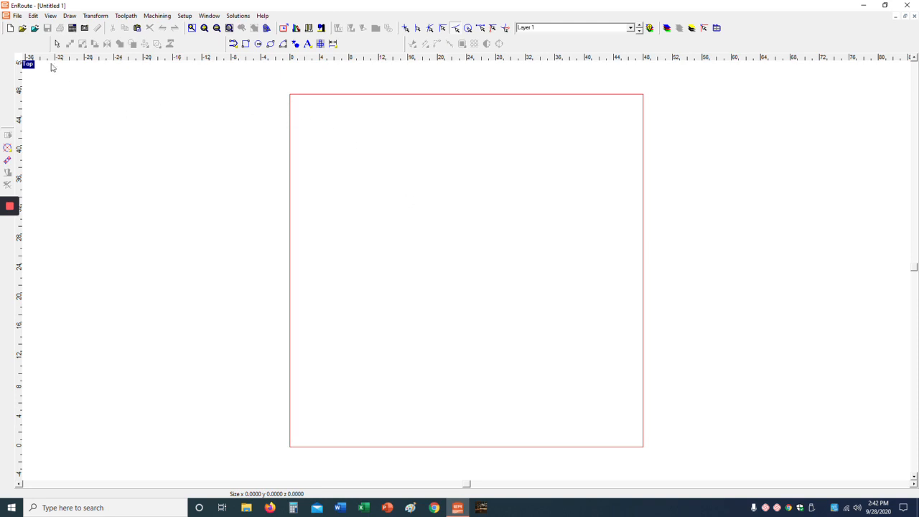
Step: Open the file FIRE PIT MASTER.rou from the CNC Plasma Files folder
click(22, 29)
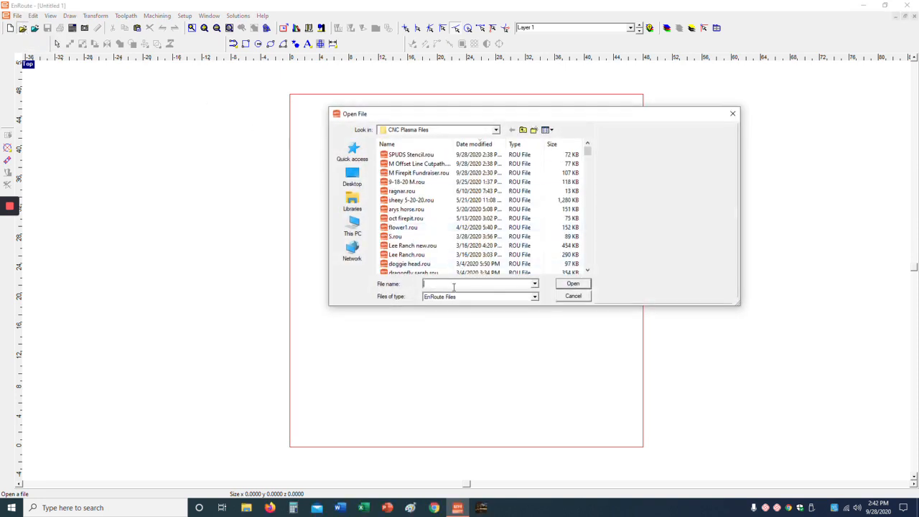
text(firep)
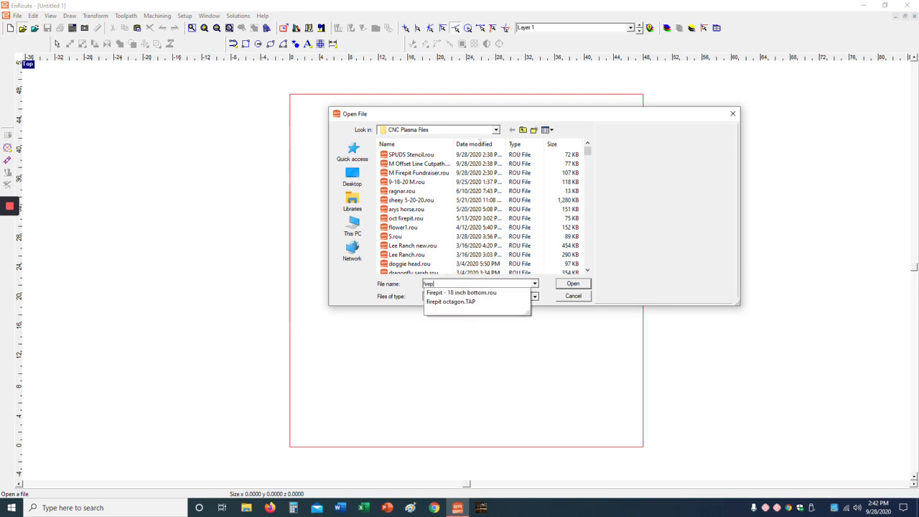
key(BackSpace)
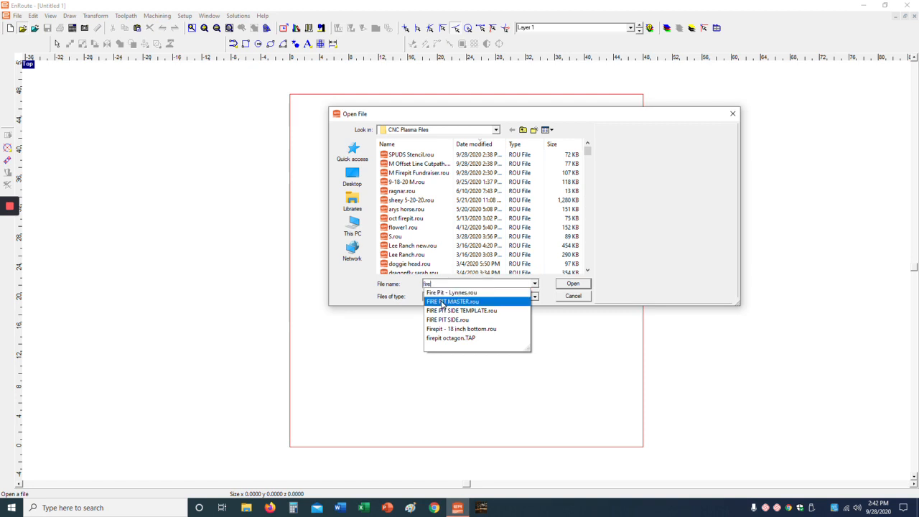
click(443, 302)
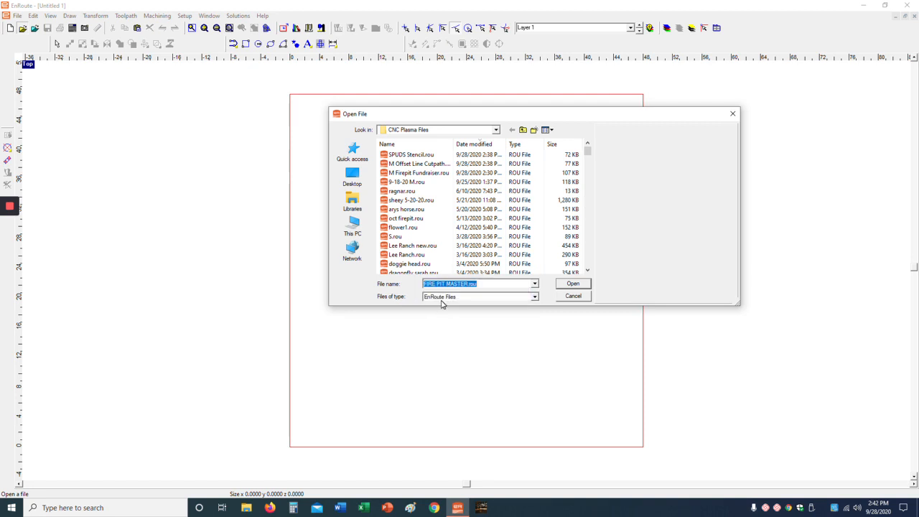
click(579, 285)
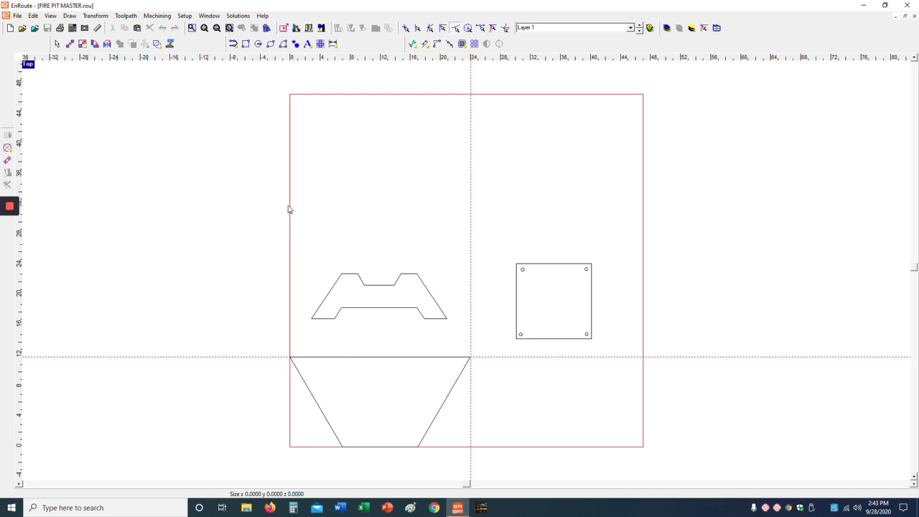
Step: Copy all the fire pit parts into the untitled drawing, closing the master file, and move them to the plate's upper edge
drag(254, 217, 626, 470)
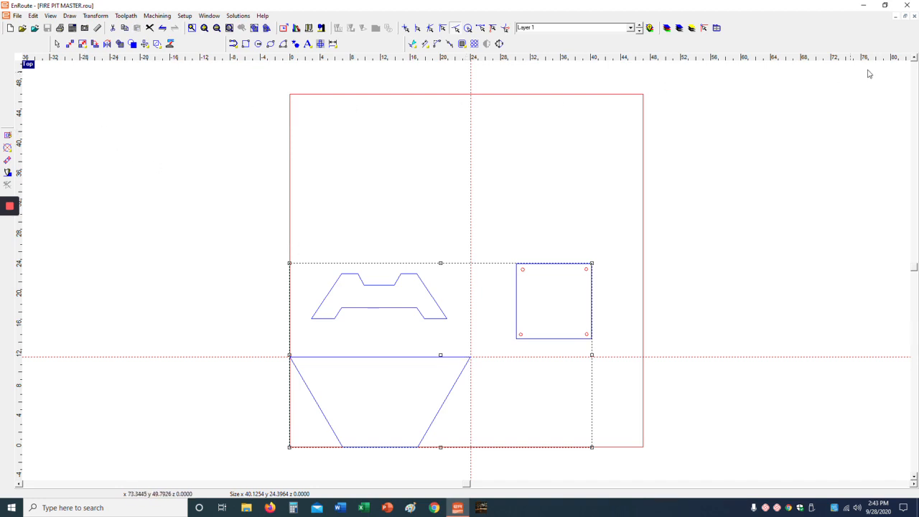
click(915, 20)
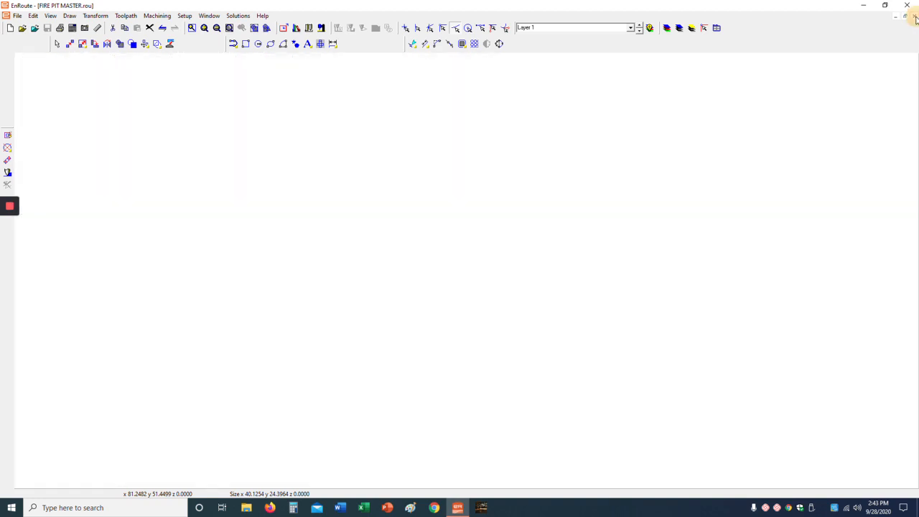
key(ctrl+v)
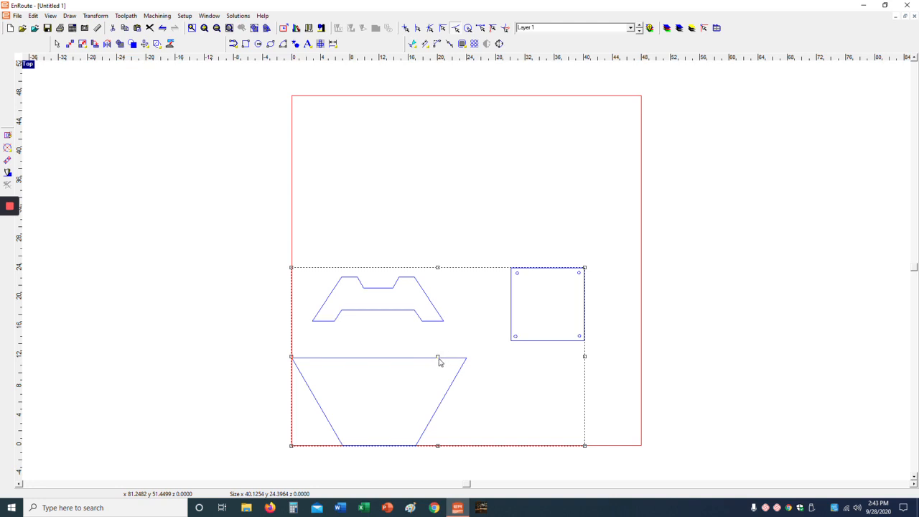
drag(438, 357, 441, 189)
click(681, 248)
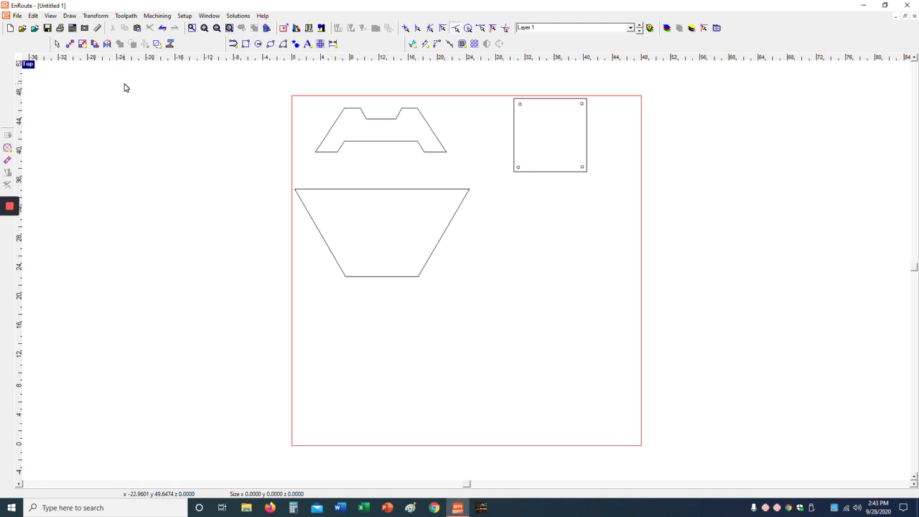
Step: Open M Offset Line Cutpath.rou and copy the whole M into the untitled drawing, closing the source file
click(22, 29)
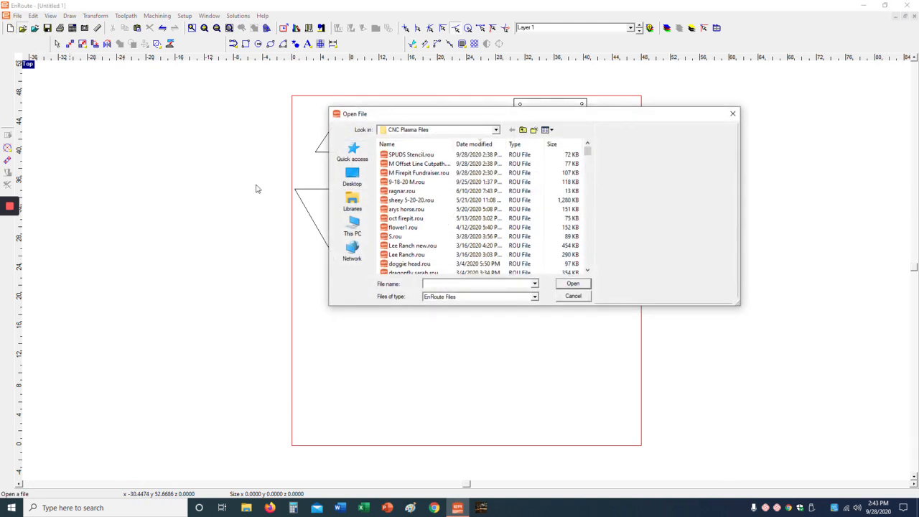
click(420, 163)
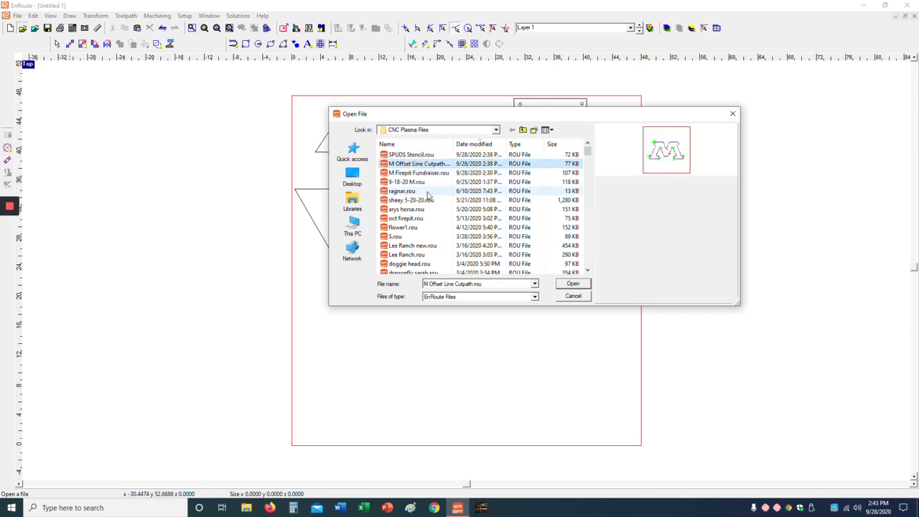
click(580, 287)
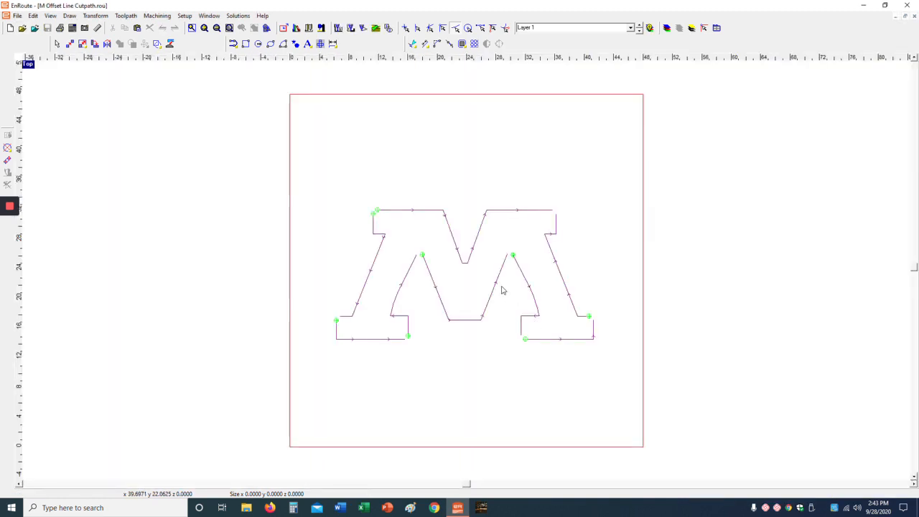
drag(310, 191, 613, 367)
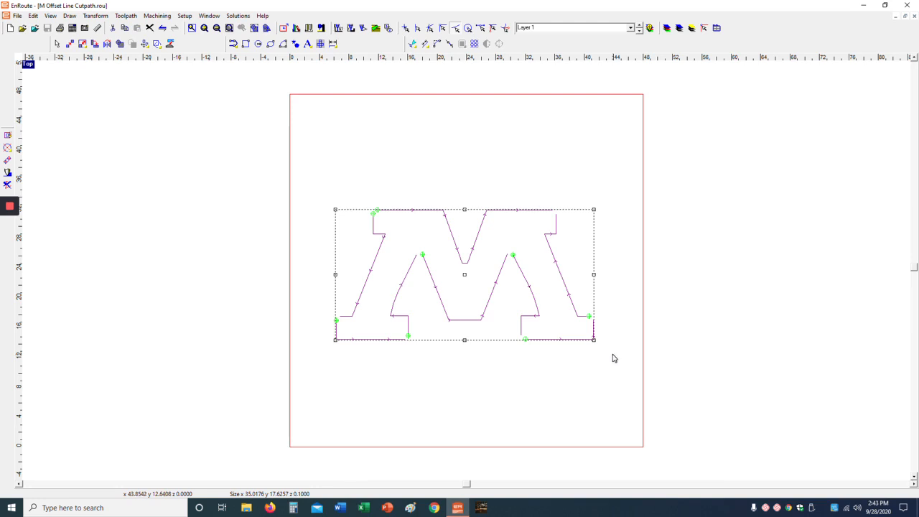
click(915, 16)
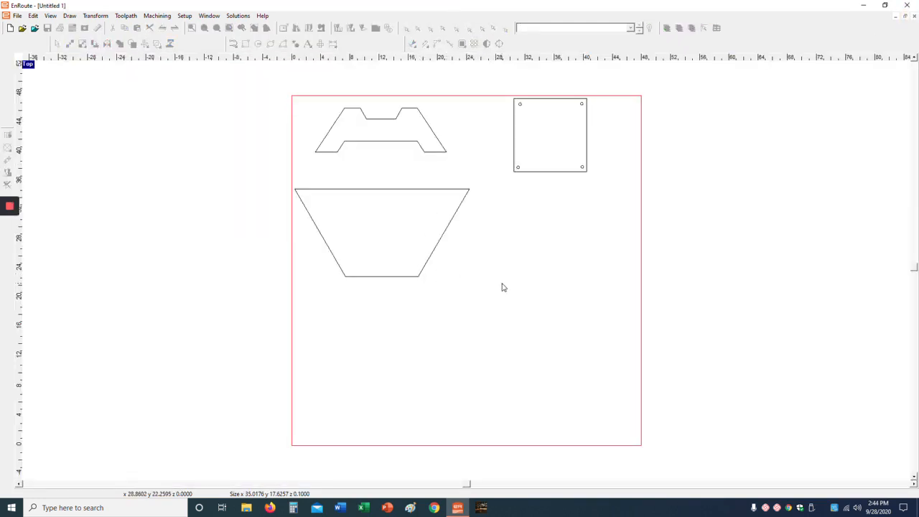
key(ctrl+v)
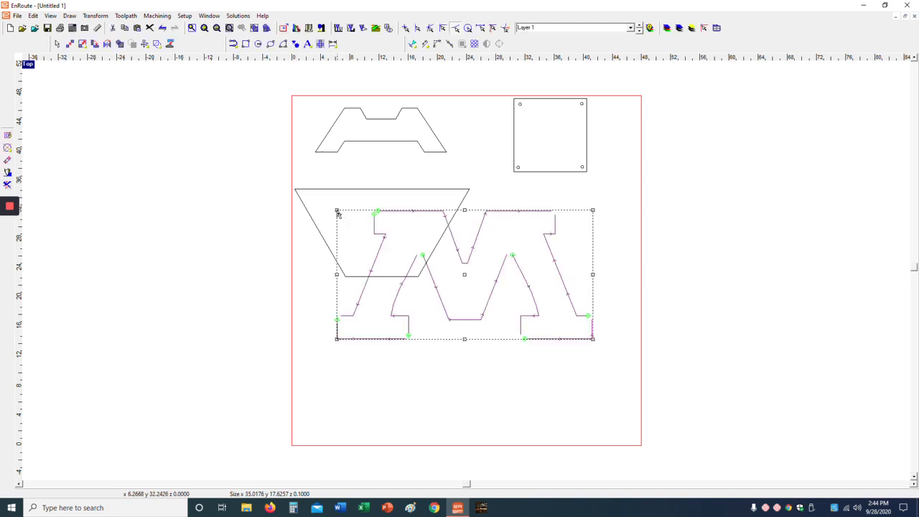
Step: Scale the pasted M down to about 13.7 by 6.9 in and center it within the upper part of the large trapezoid
drag(338, 213, 453, 303)
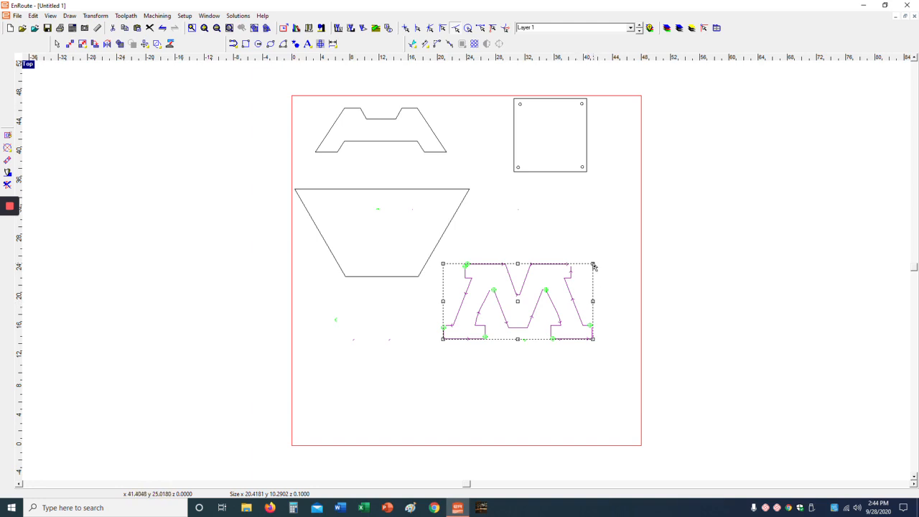
drag(593, 264, 558, 208)
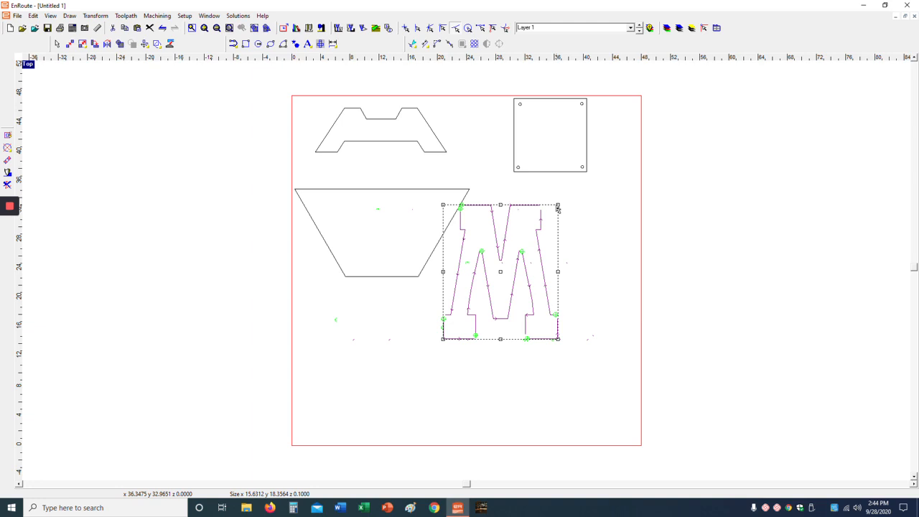
key(ctrl+z)
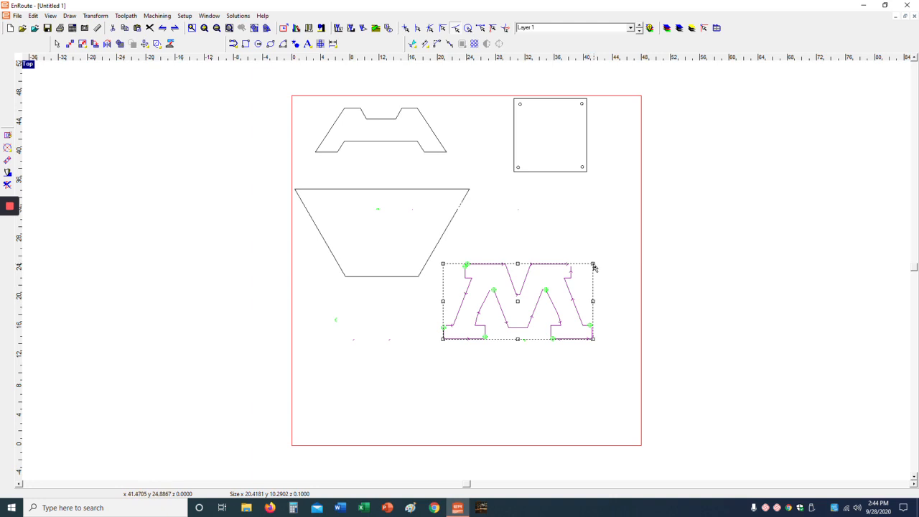
drag(595, 268, 570, 279)
drag(506, 308, 380, 227)
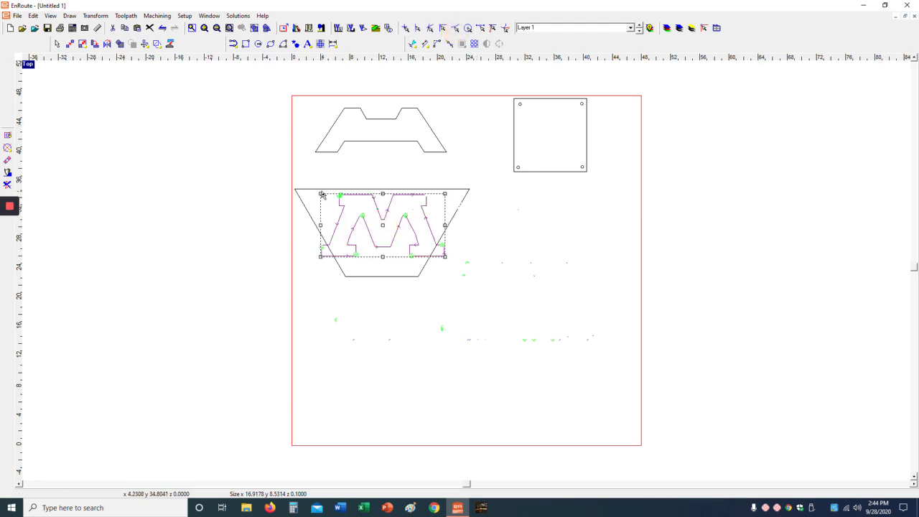
drag(321, 194, 345, 211)
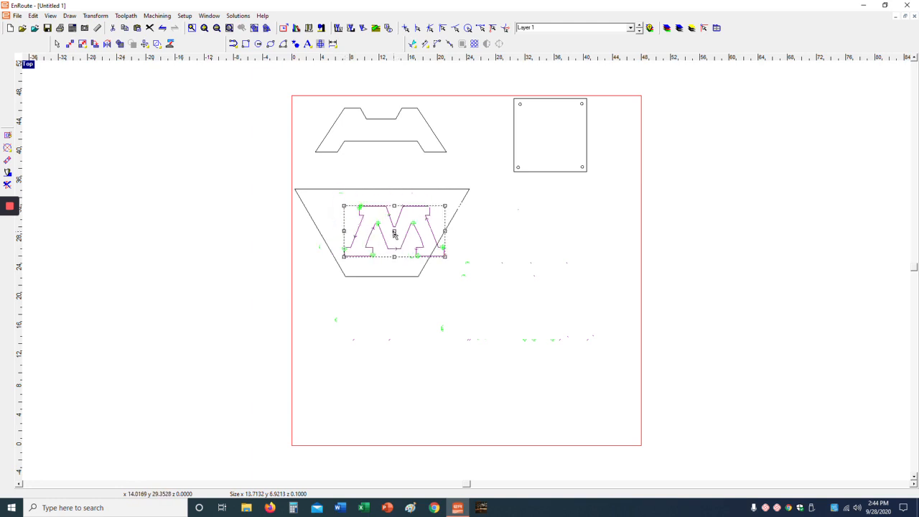
drag(394, 232, 384, 223)
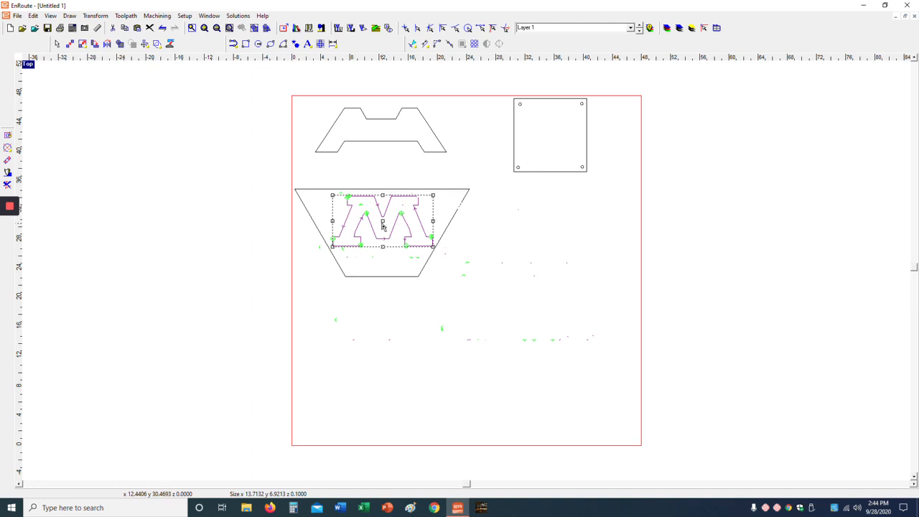
Step: Delete the existing toolpaths from all the contours of the M inside the trapezoid
scroll(383, 227, up, 4)
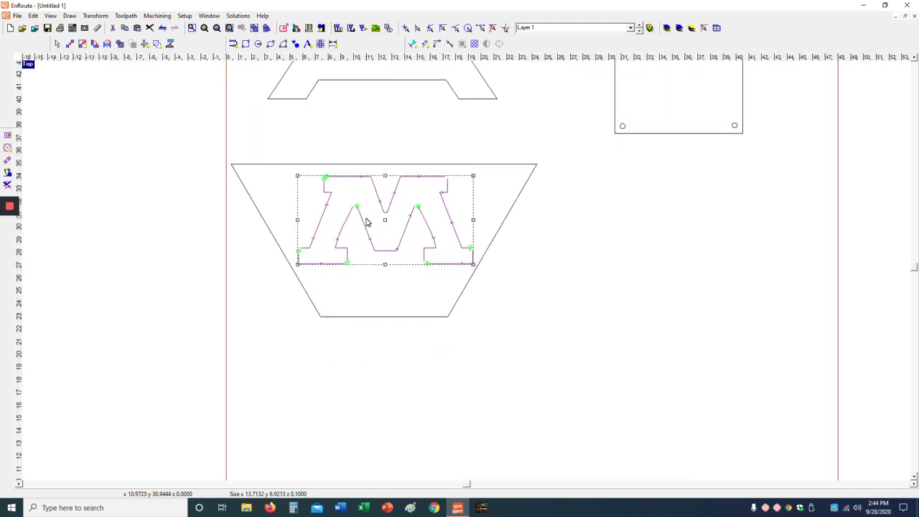
scroll(367, 222, up, 2)
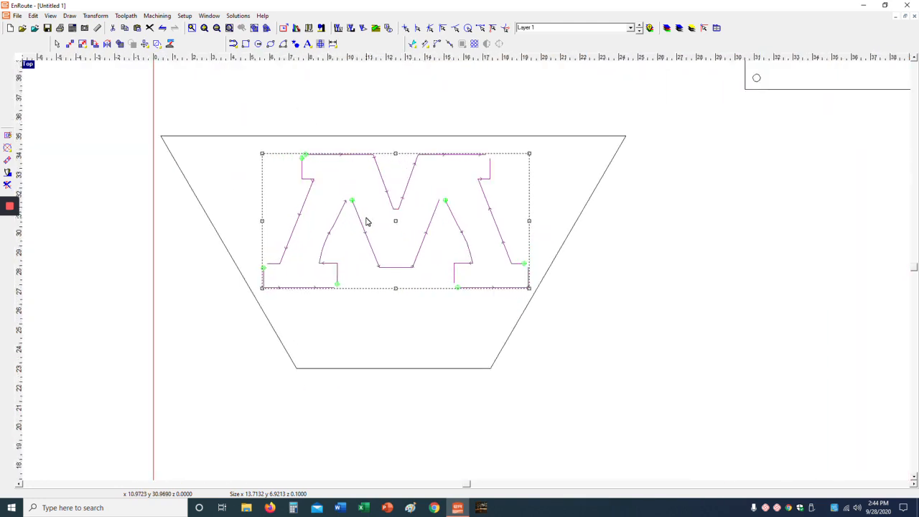
click(642, 261)
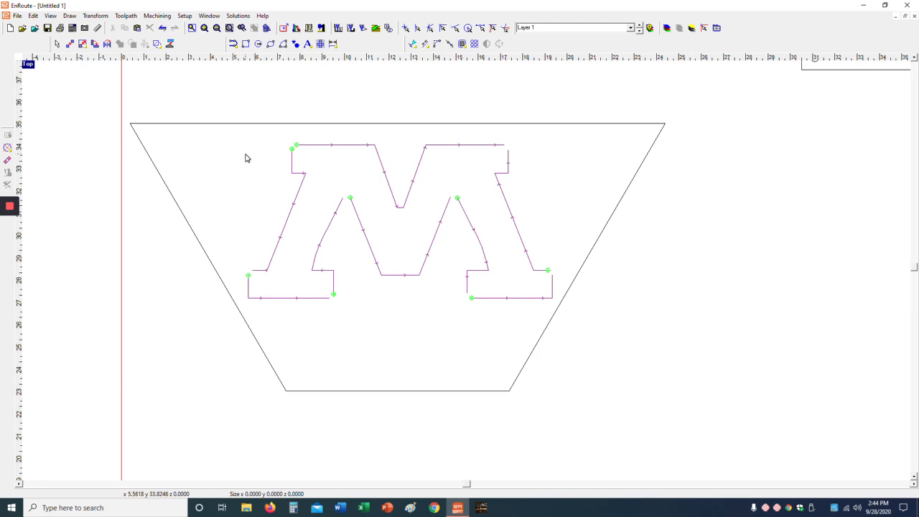
drag(230, 133, 591, 320)
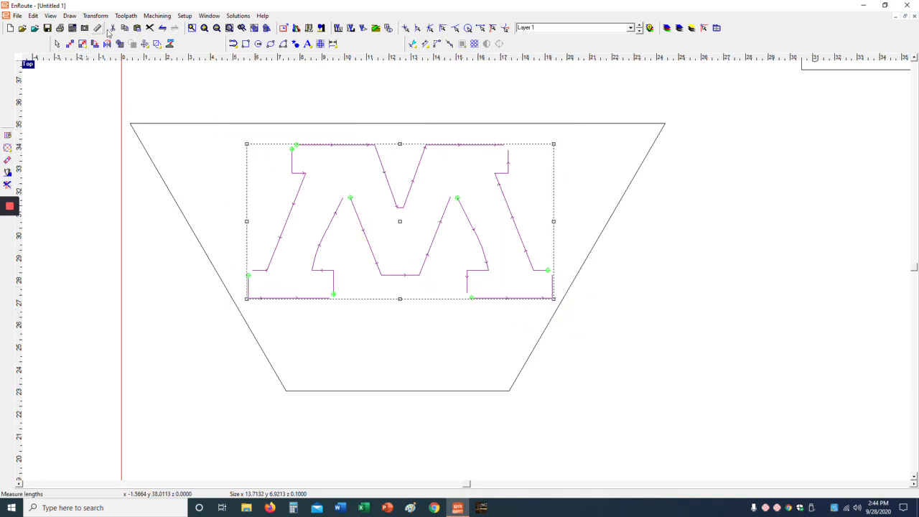
click(157, 15)
click(143, 142)
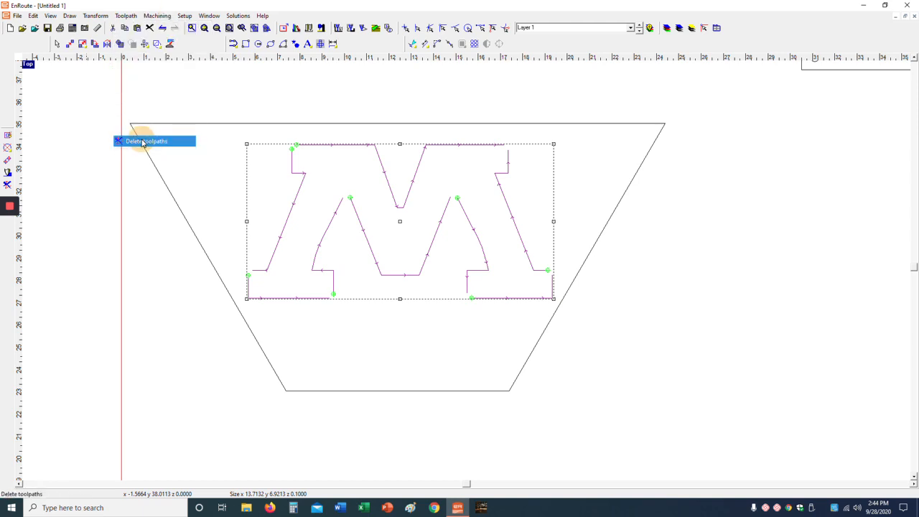
click(481, 321)
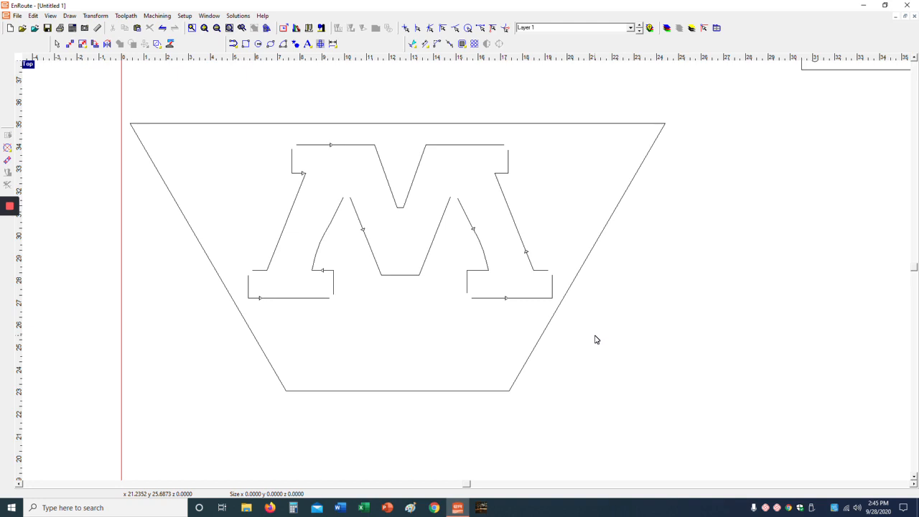
Step: Examine the trapezoid outline and the separate open contours of the M by selecting them individually
click(549, 329)
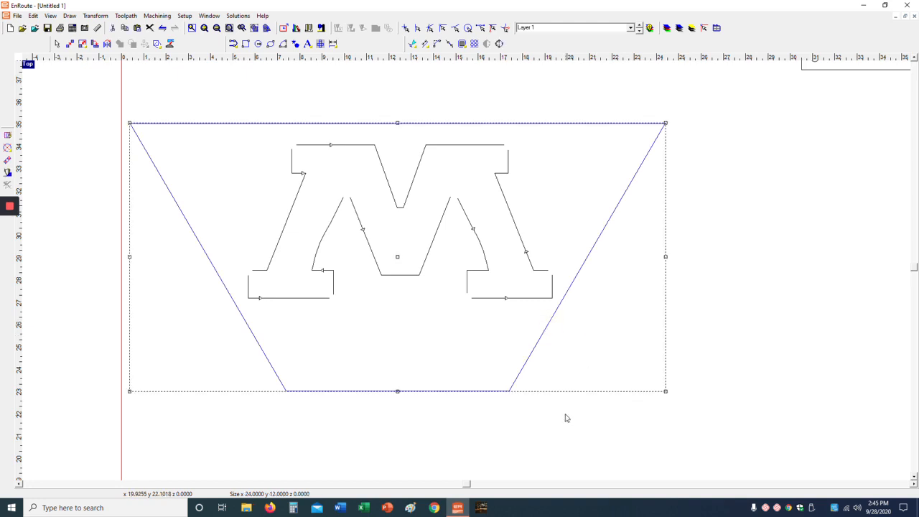
click(526, 251)
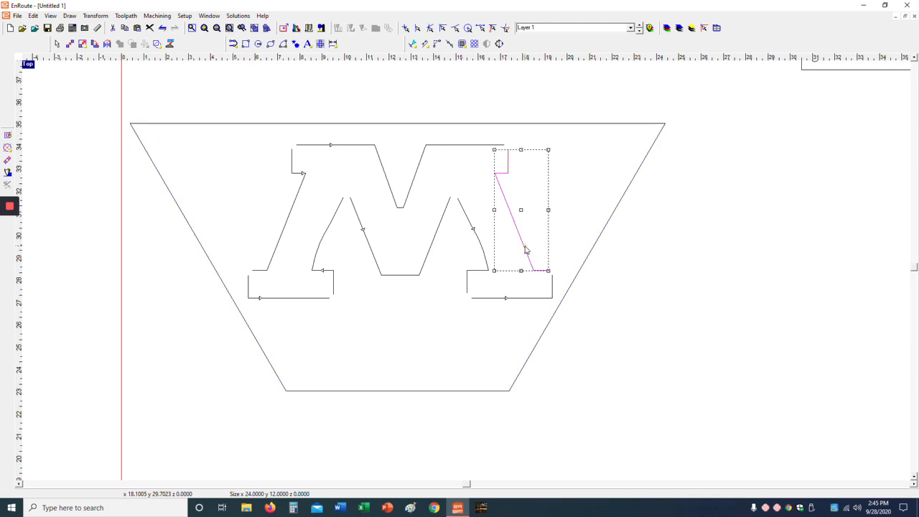
click(497, 298)
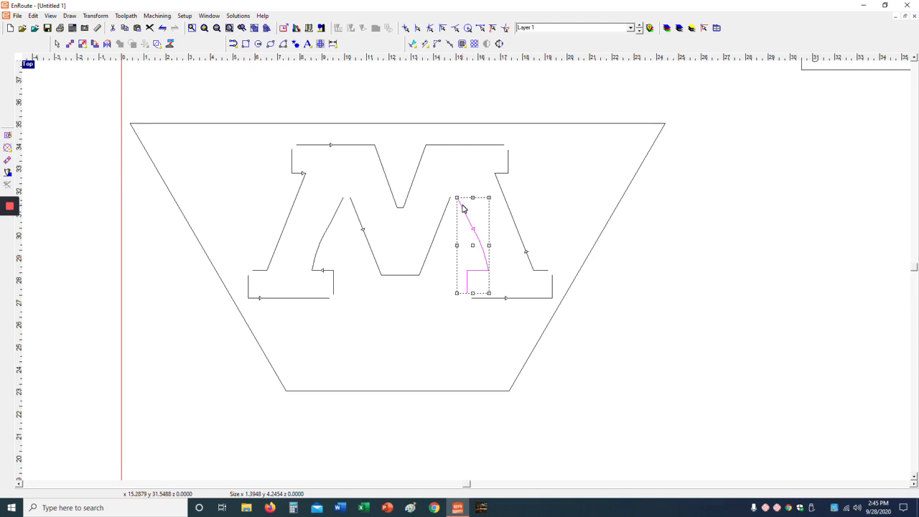
click(628, 247)
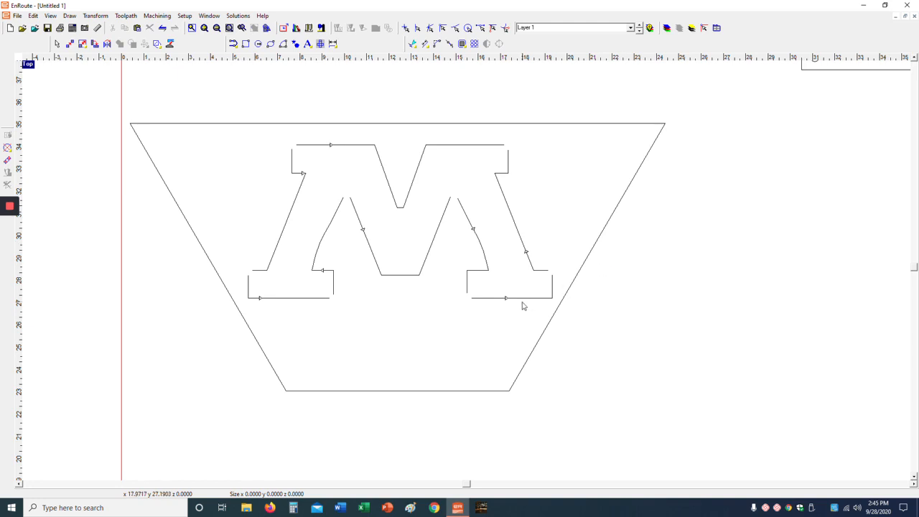
click(414, 124)
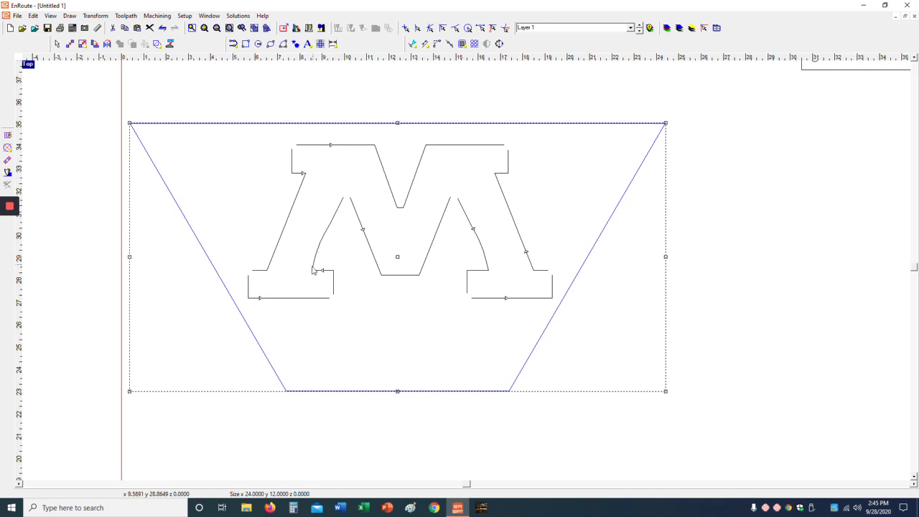
click(288, 191)
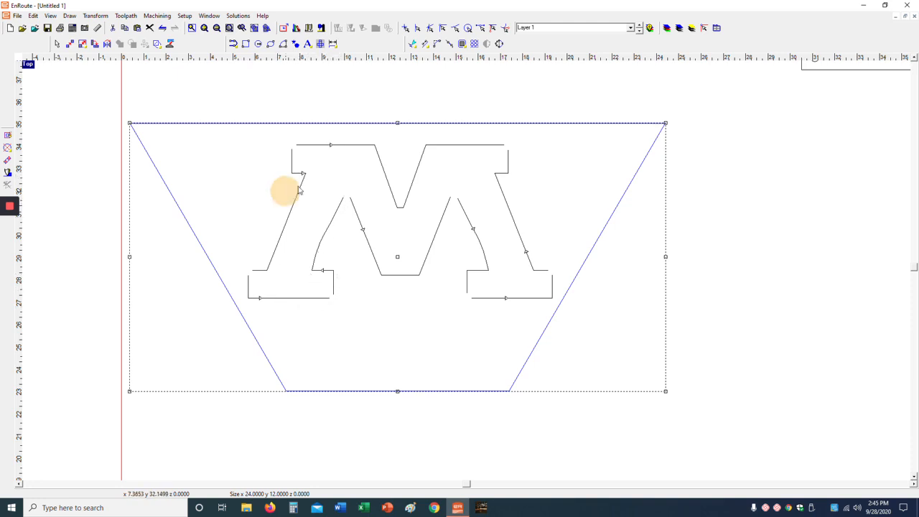
Step: Inspect the M's outer leg, top notch and inner contours one by one to see where each open contour ends
click(301, 188)
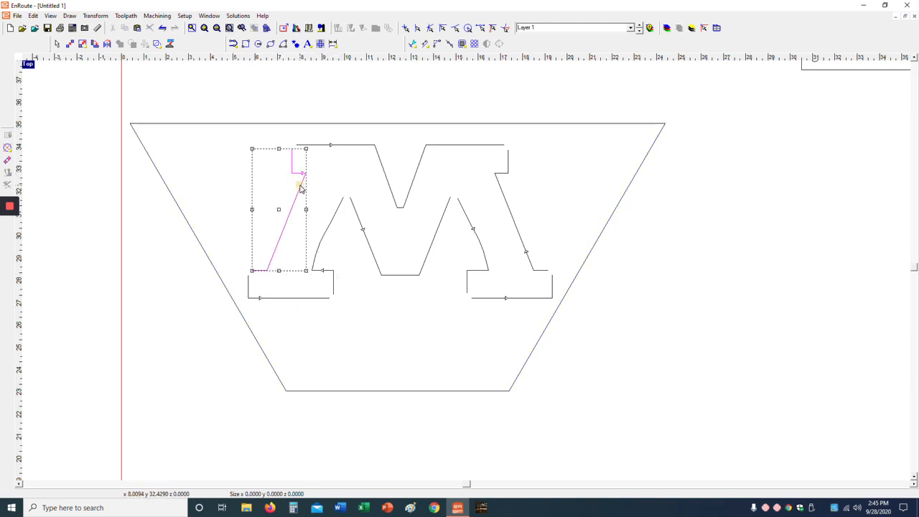
click(382, 161)
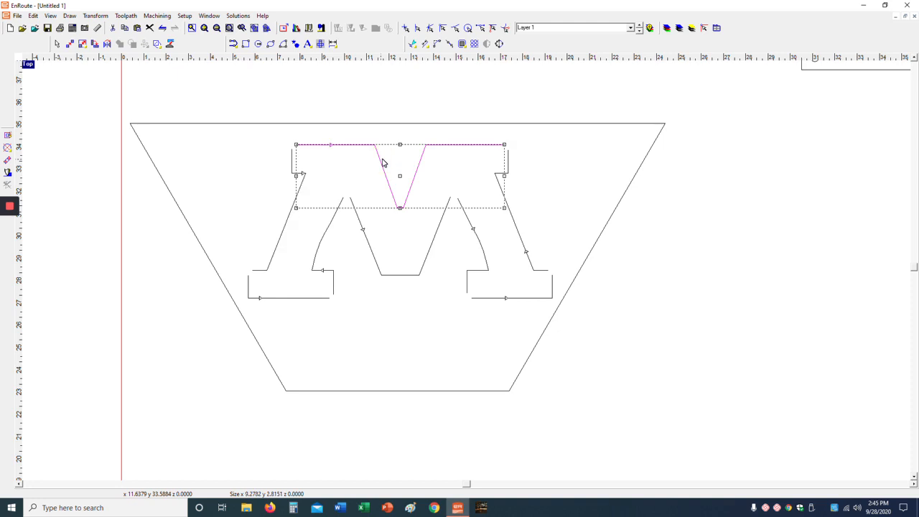
click(509, 210)
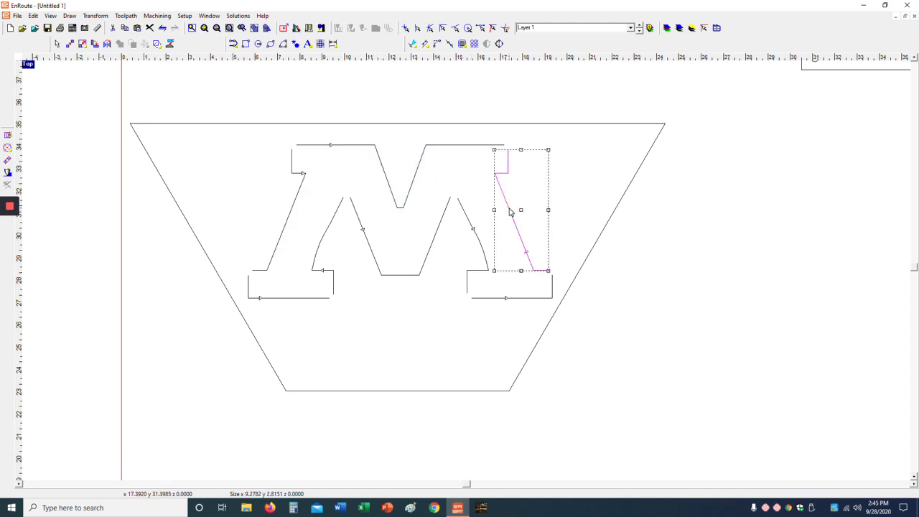
click(474, 231)
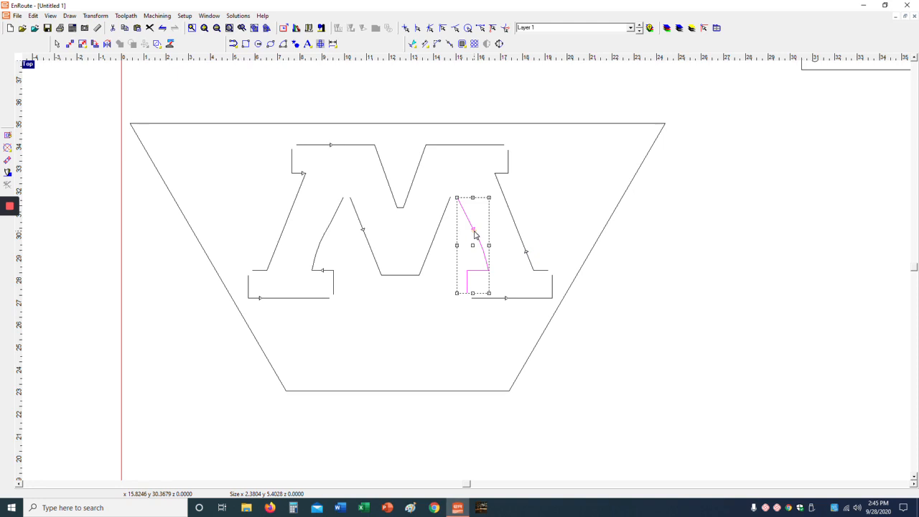
click(436, 236)
click(436, 235)
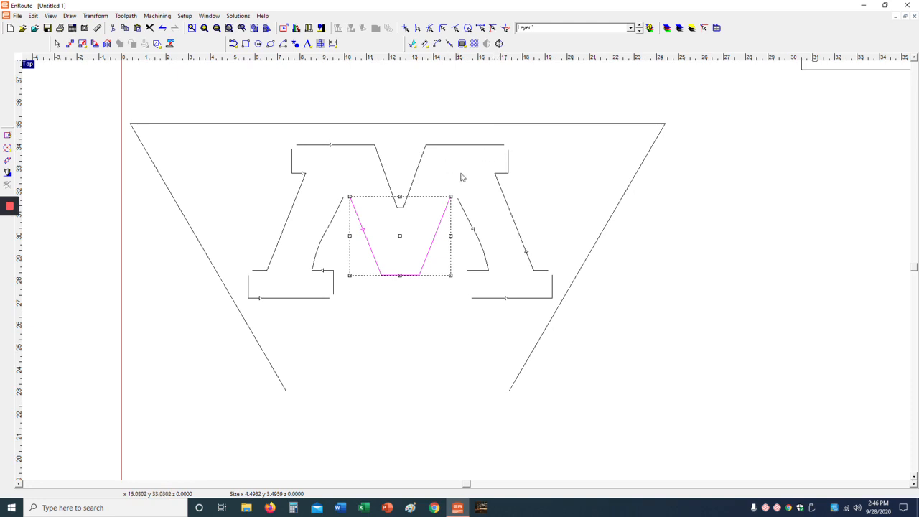
click(434, 308)
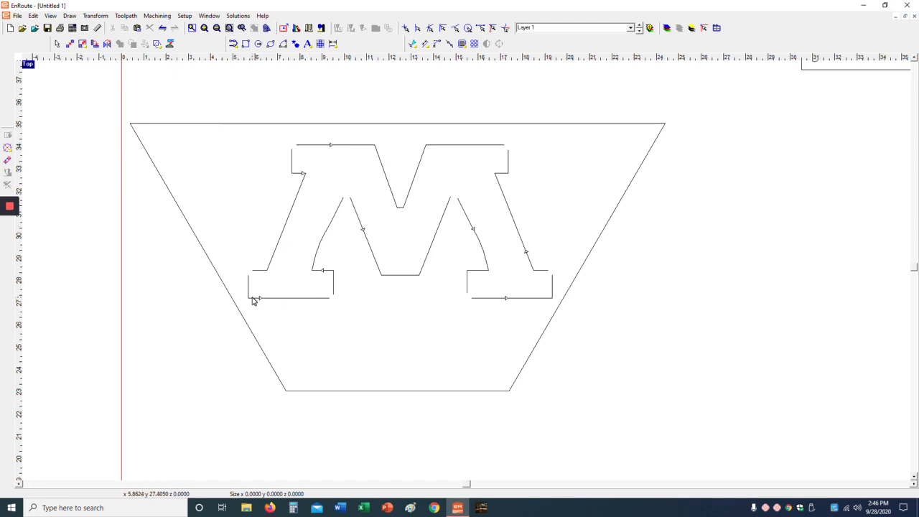
Step: Select all the contours of the M and move them together slightly up and left within the trapezoid
drag(241, 143, 574, 321)
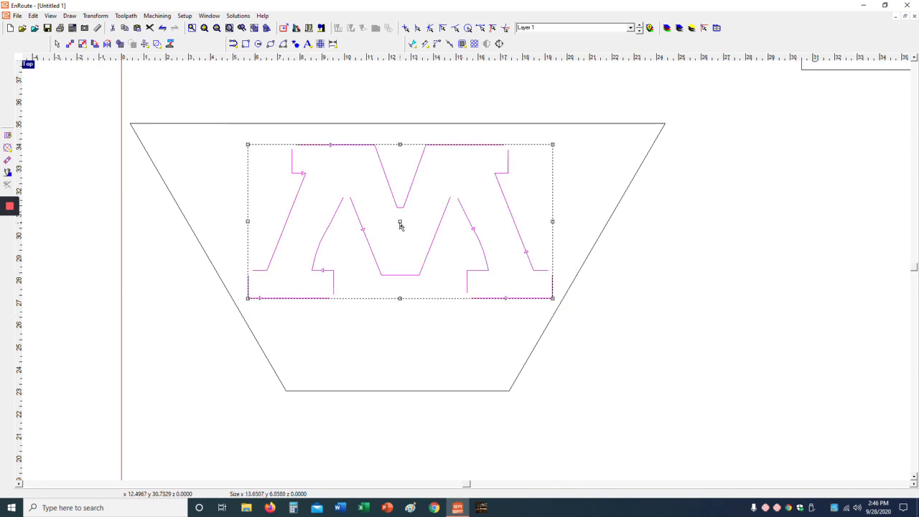
click(401, 226)
drag(400, 226, 398, 220)
click(253, 302)
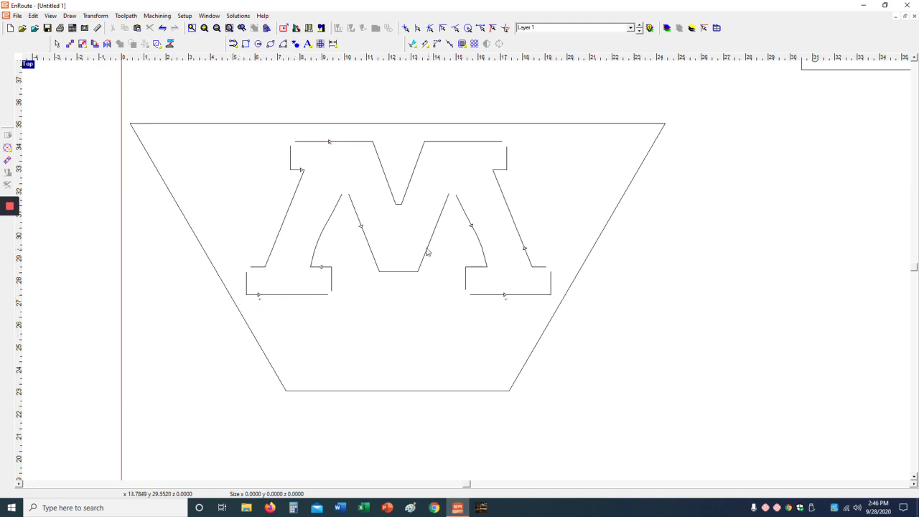
Step: Start Kerf Compensation on the large trapezoid with Line as both the entry type and the exit type
click(229, 127)
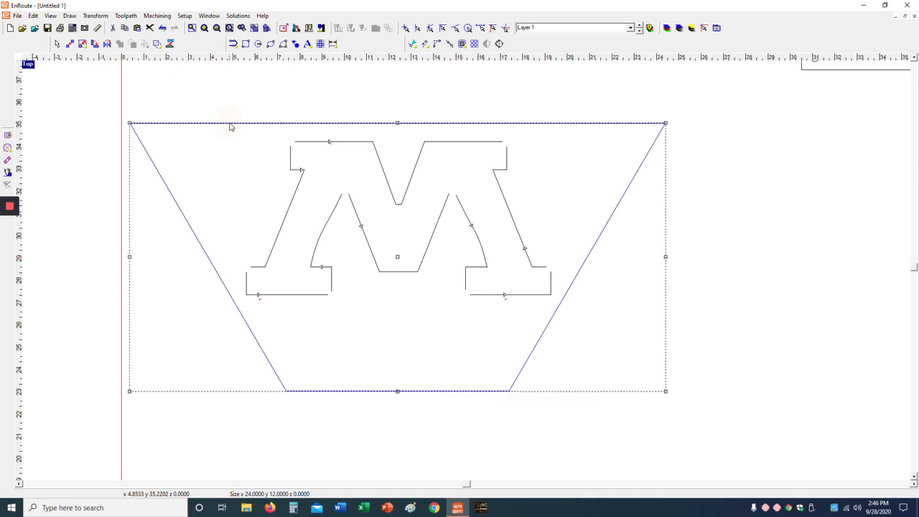
click(135, 19)
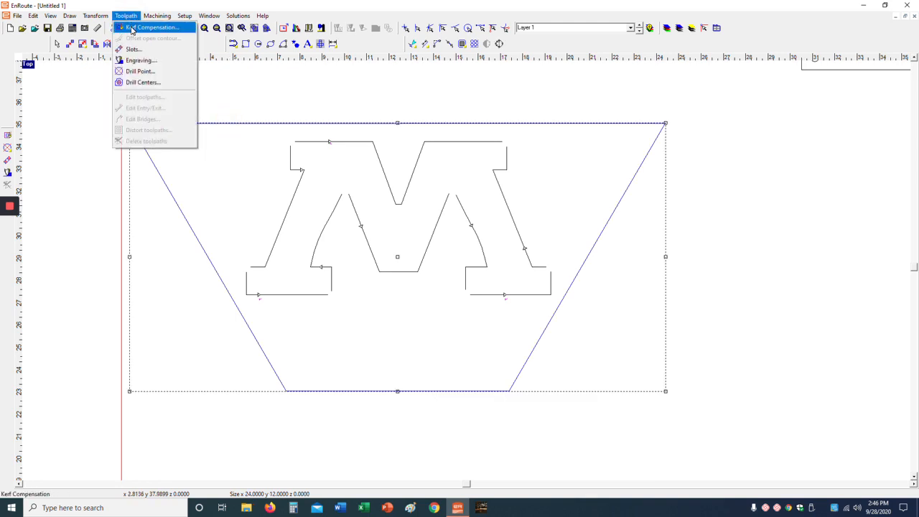
click(132, 28)
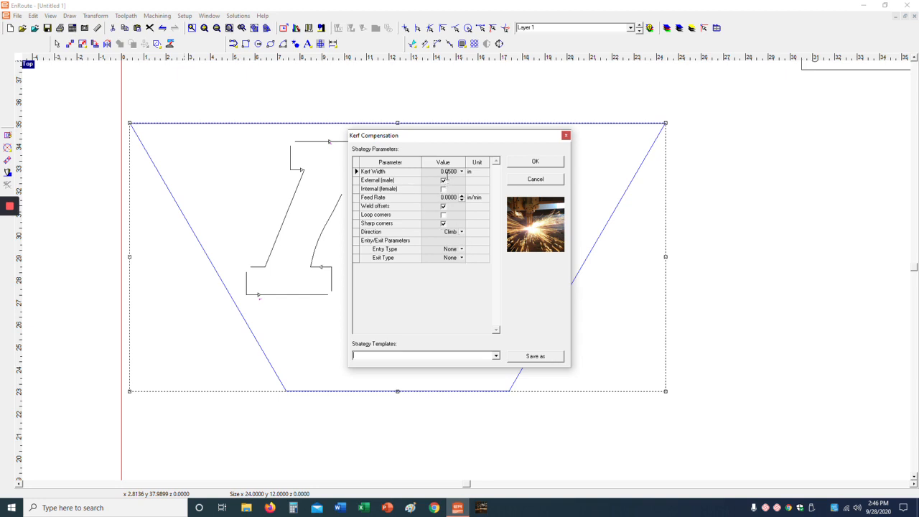
click(462, 249)
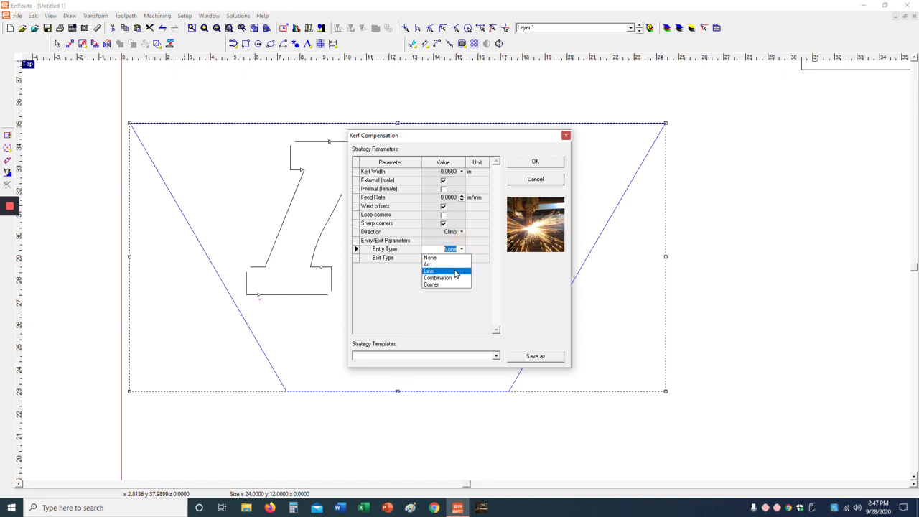
click(457, 271)
click(464, 276)
click(462, 275)
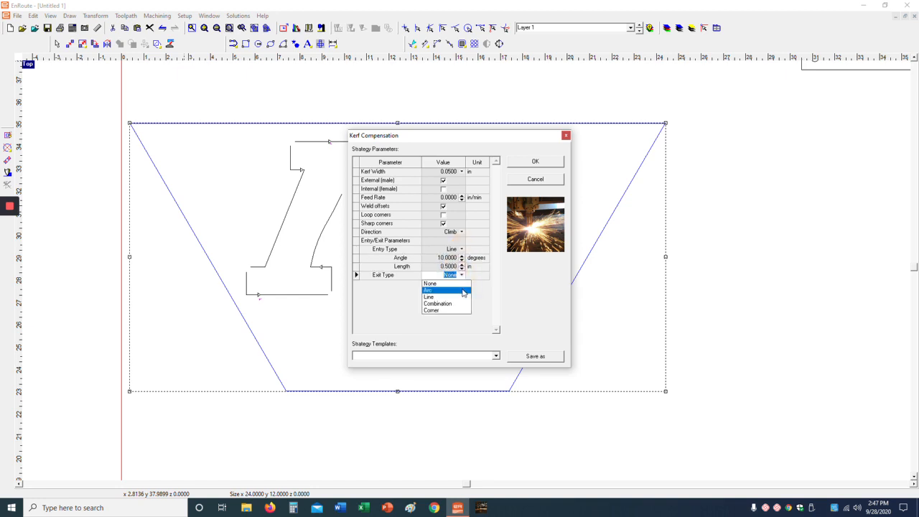
click(462, 296)
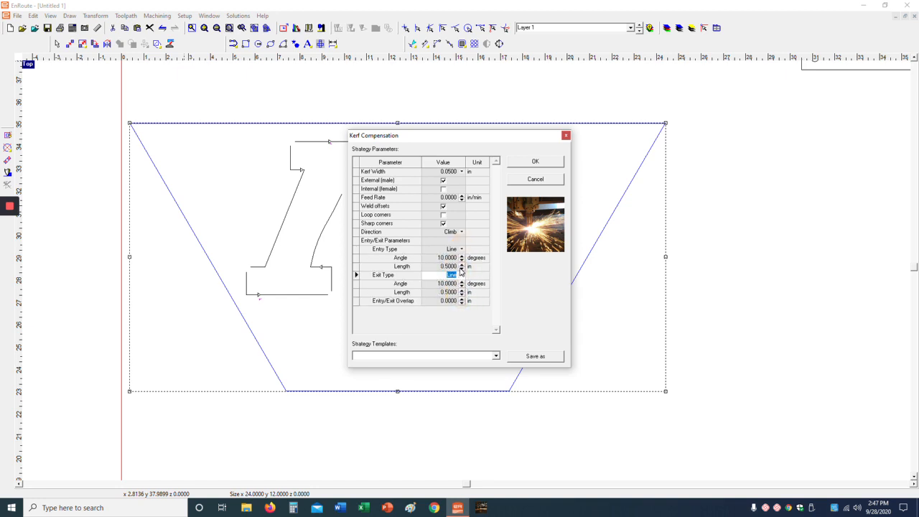
Step: Set the entry line to 15 degrees and 0.3 in, and the exit line to 15 degrees and 0.2 in
click(462, 269)
click(462, 268)
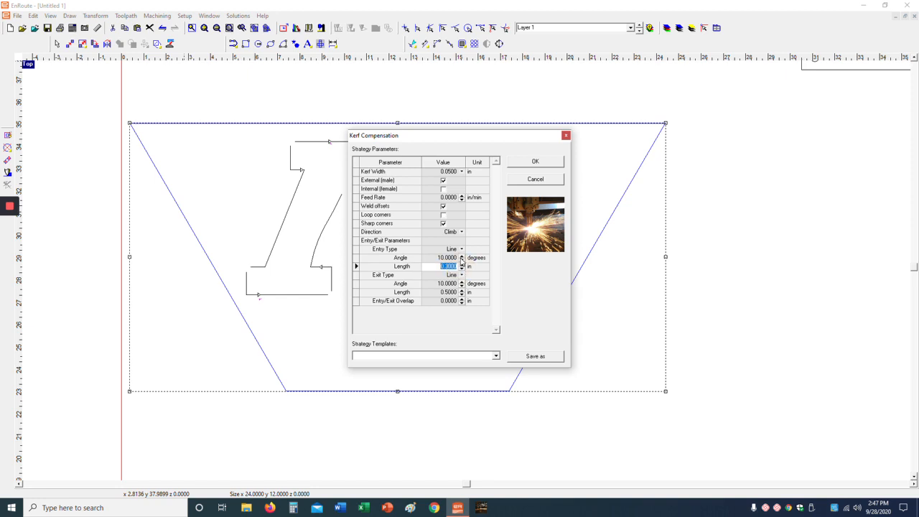
click(462, 253)
click(461, 257)
click(462, 256)
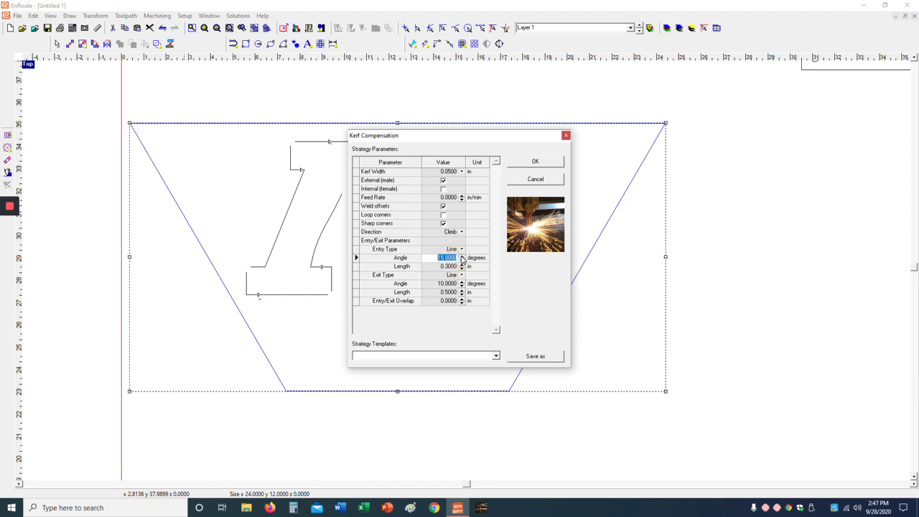
click(463, 283)
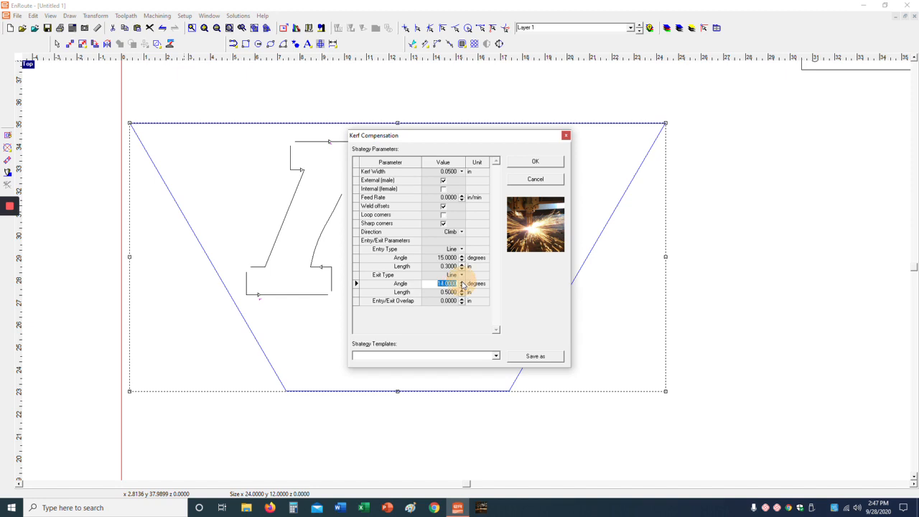
click(463, 295)
click(463, 295)
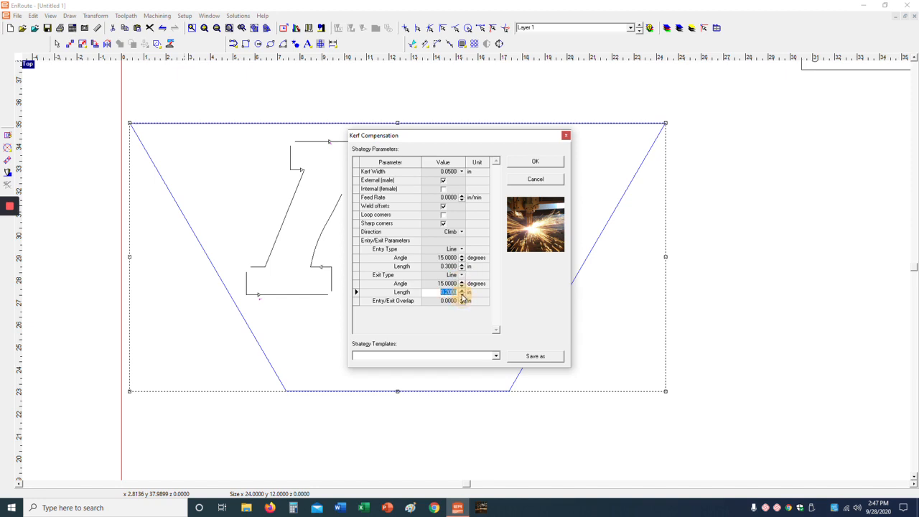
click(463, 294)
Step: Set both the entry and exit lines to 18 degrees and 0.3 in long, and apply the external kerf compensation to the trapezoid
click(462, 269)
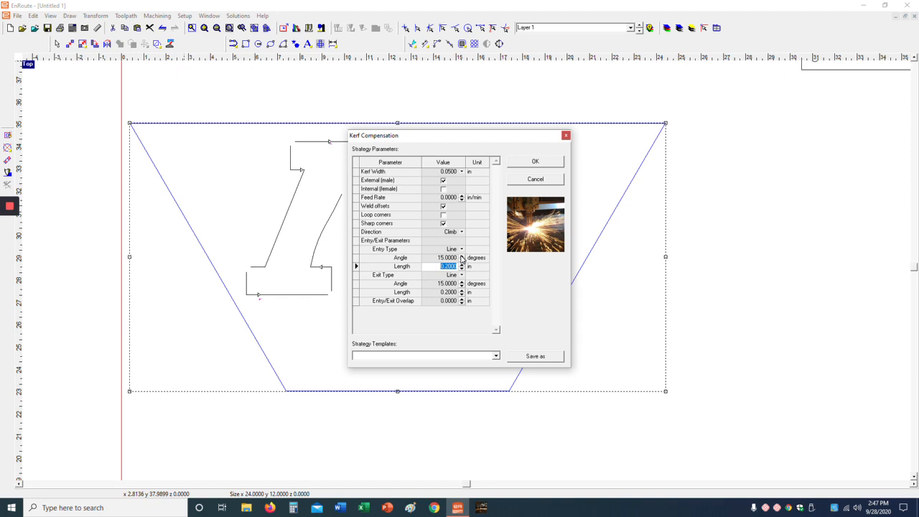
click(463, 256)
click(462, 256)
click(463, 256)
click(462, 282)
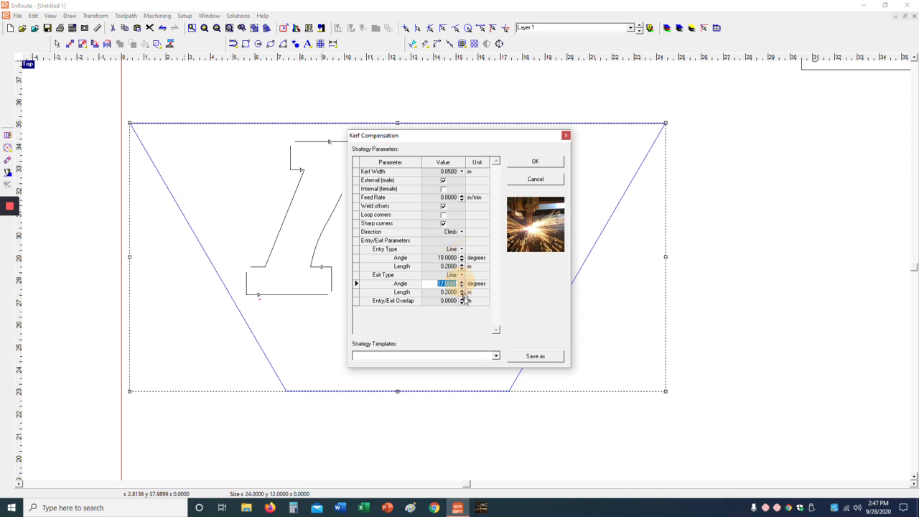
click(462, 282)
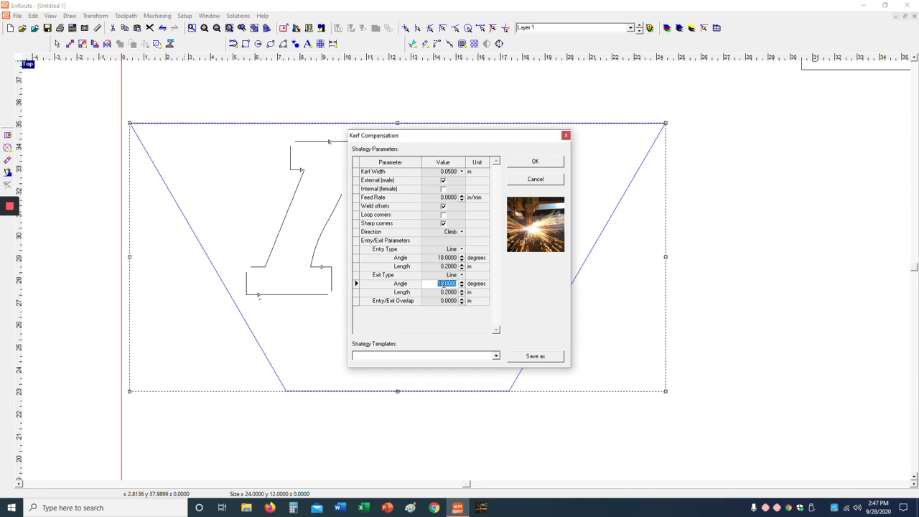
click(462, 293)
click(462, 263)
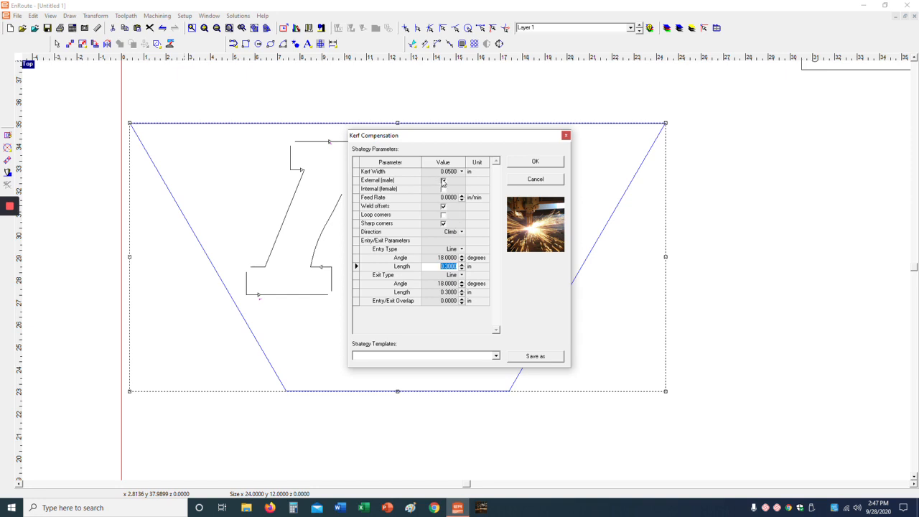
click(535, 162)
Step: Examine the entry and exit lines of the toolpath up close at the middle of the trapezoid's long upper edge
click(383, 86)
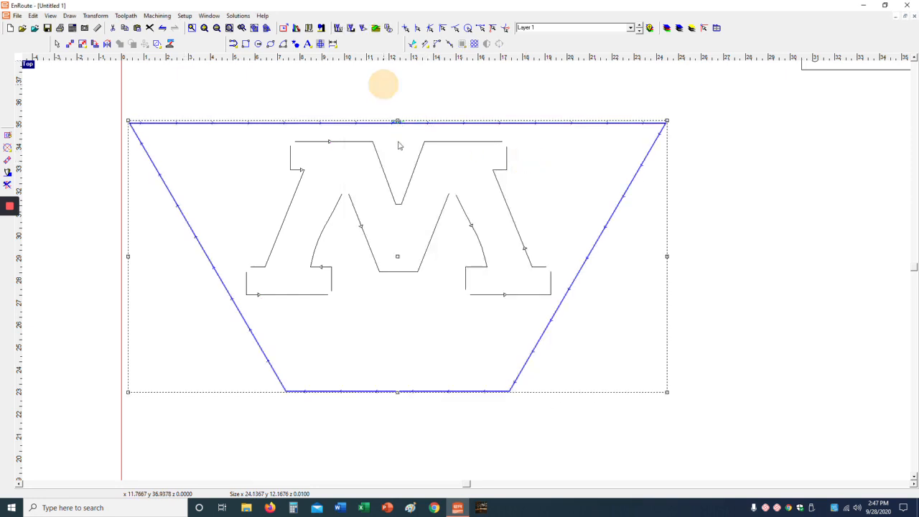
scroll(399, 126, up, 1)
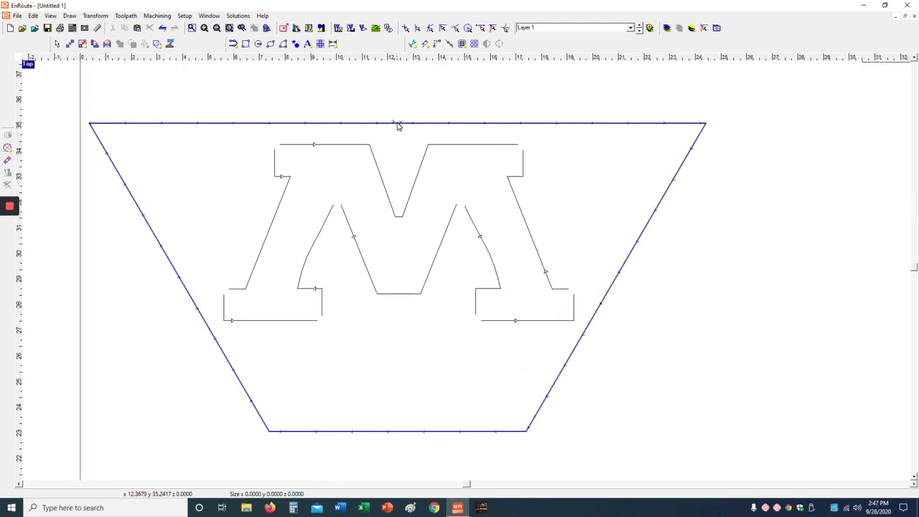
scroll(398, 125, up, 6)
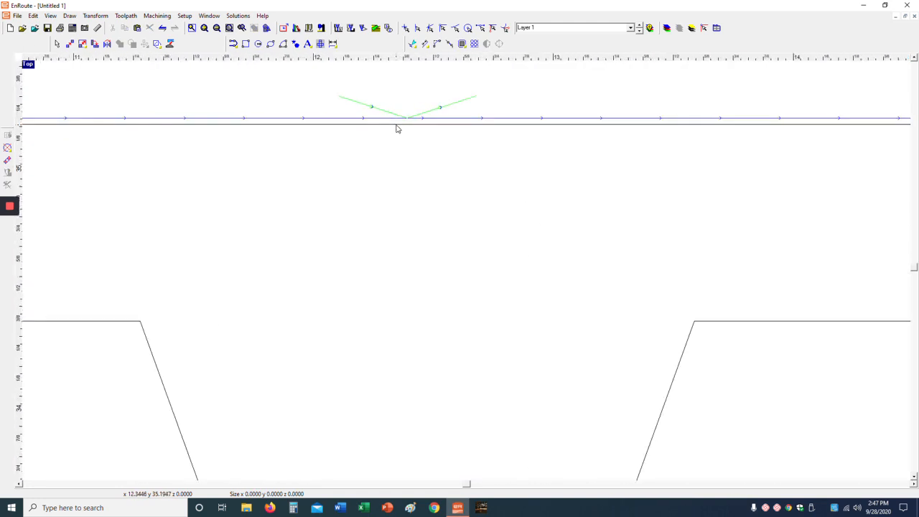
scroll(399, 128, up, 2)
click(415, 142)
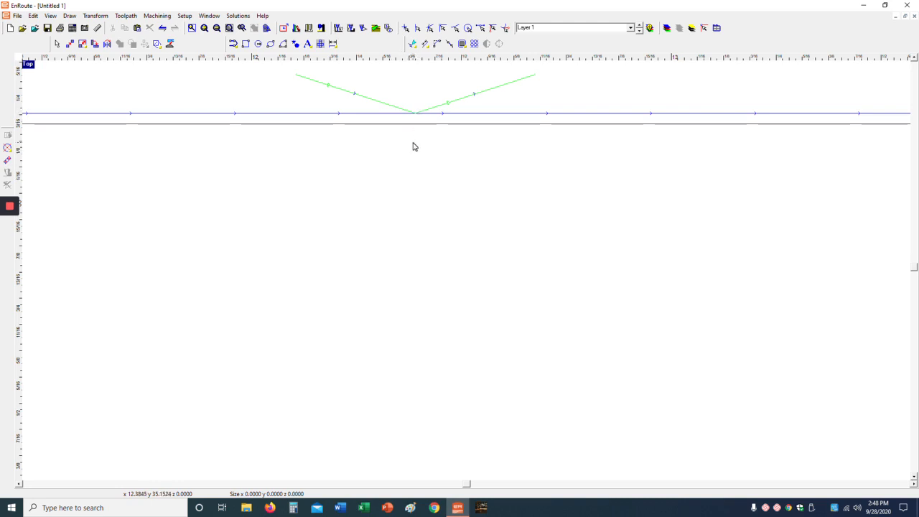
scroll(413, 147, down, 5)
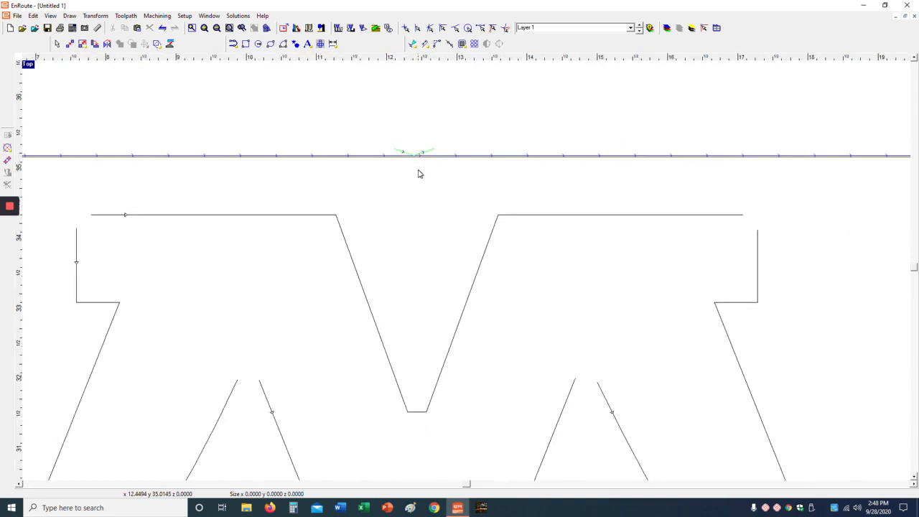
scroll(384, 109, down, 3)
scroll(383, 100, up, 1)
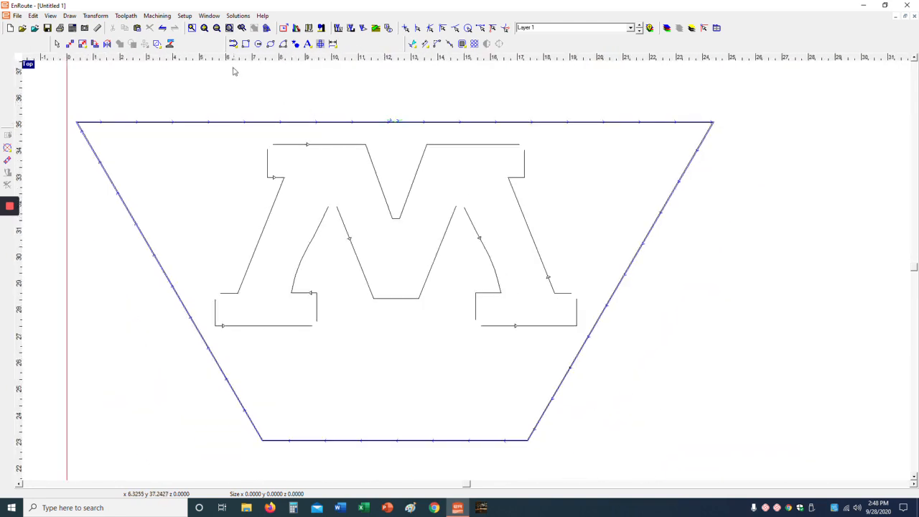
Step: Edit the trapezoid toolpath's entry/exit, moving it from the middle of the upper edge to the lower-left corner
click(206, 123)
click(158, 16)
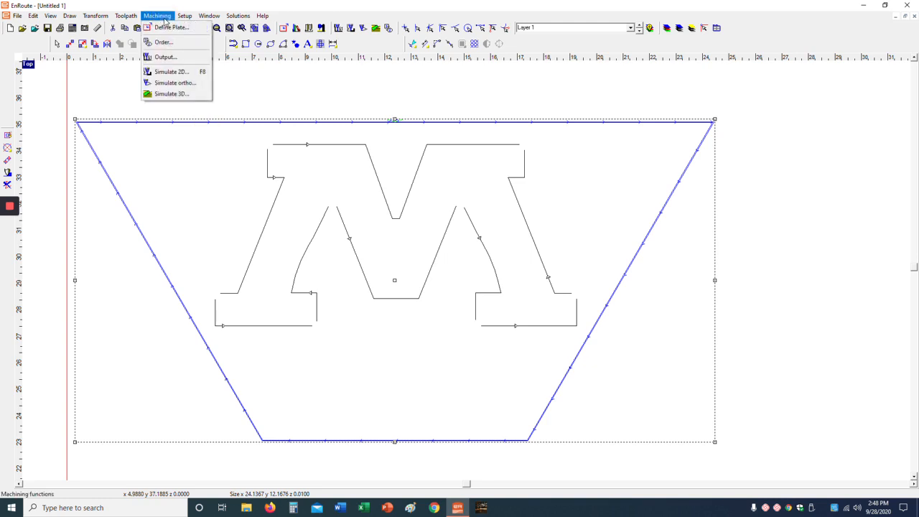
mouse_move(140, 18)
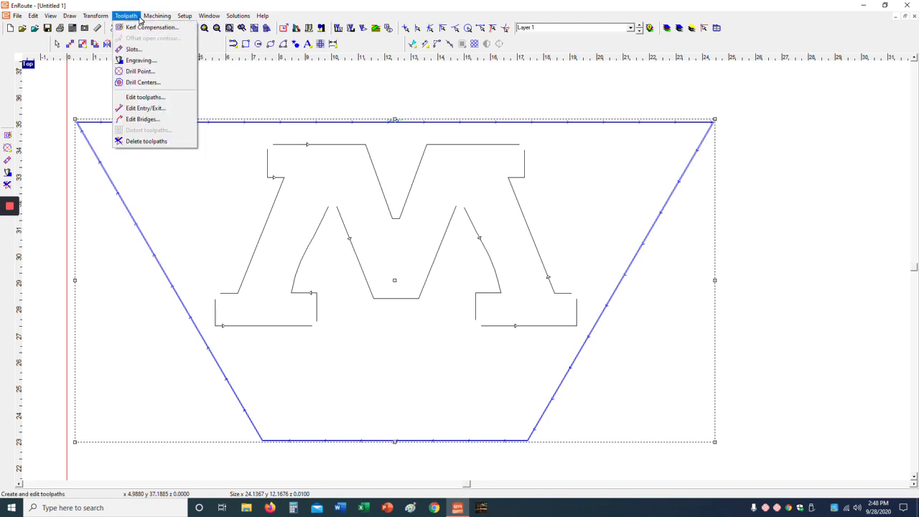
click(147, 109)
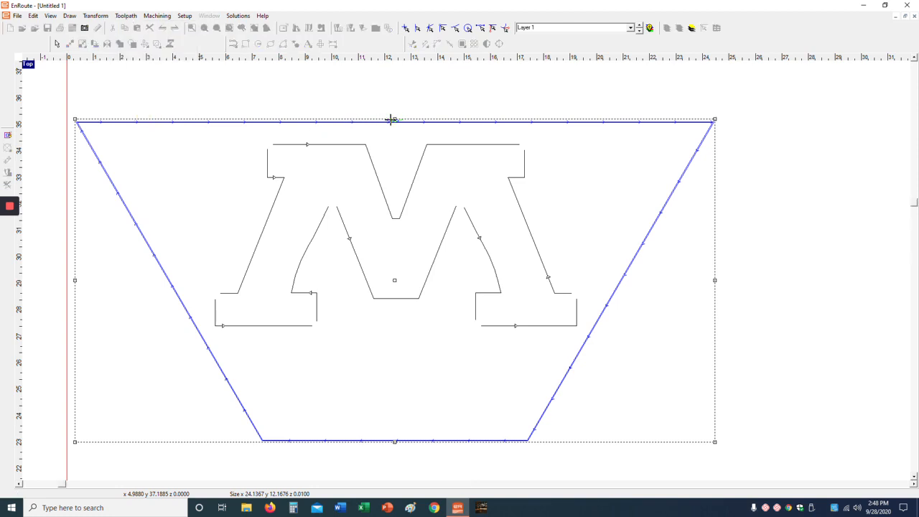
drag(392, 121, 97, 148)
click(271, 454)
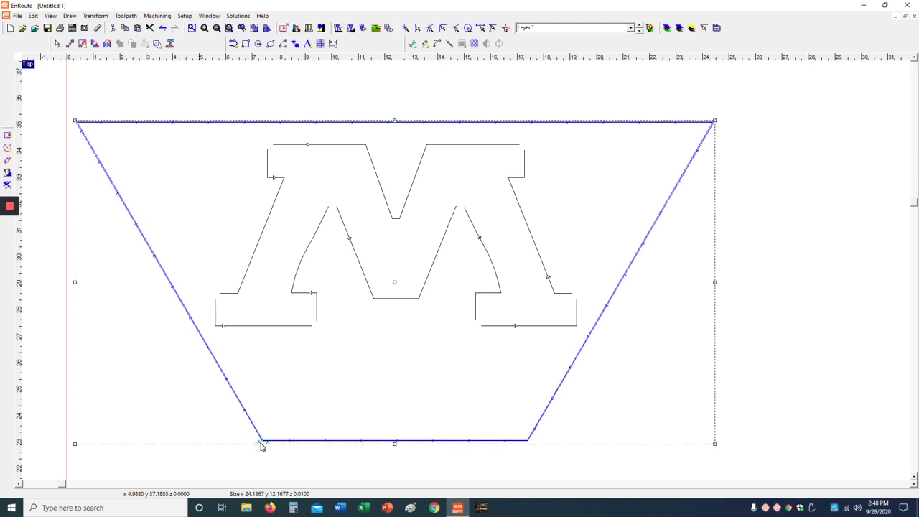
click(265, 452)
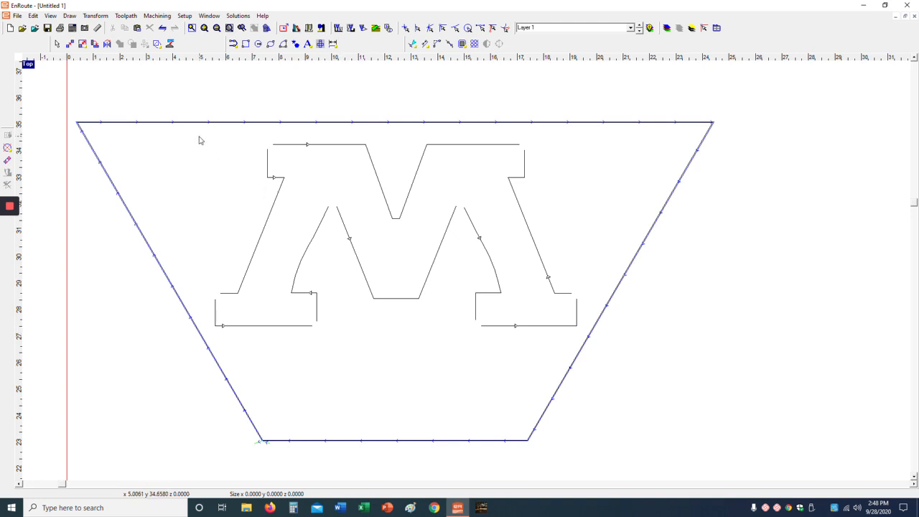
Step: Create an open contour offset toolpath along the middle of the M logo's lines, using the Kerf 0.0500 tool at 0.1 in depth
drag(194, 136, 589, 343)
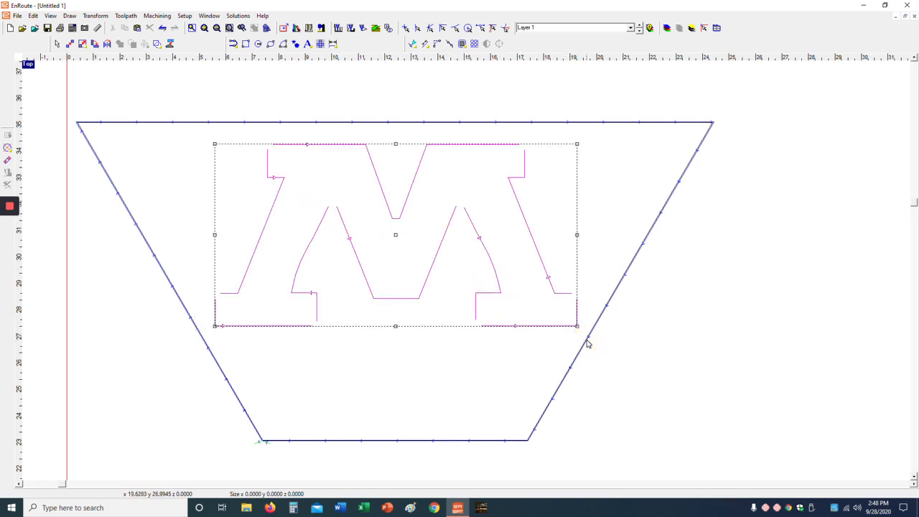
click(125, 15)
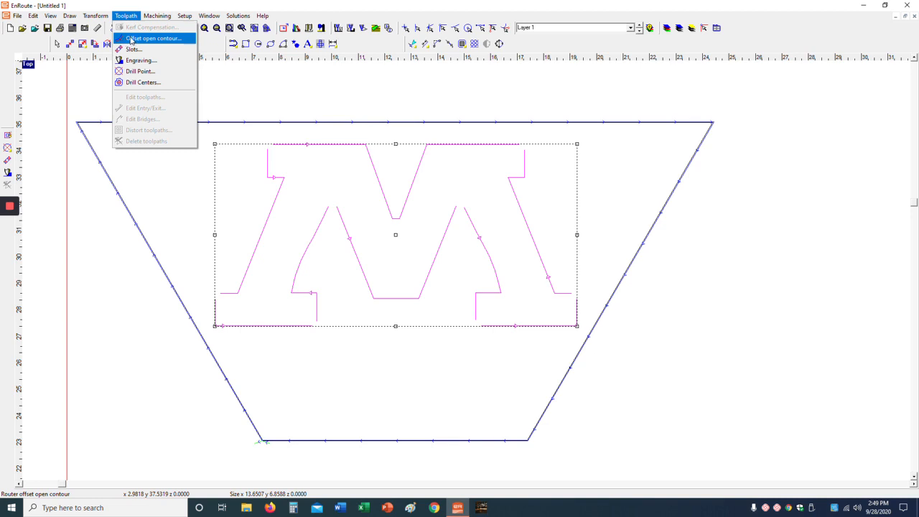
click(146, 40)
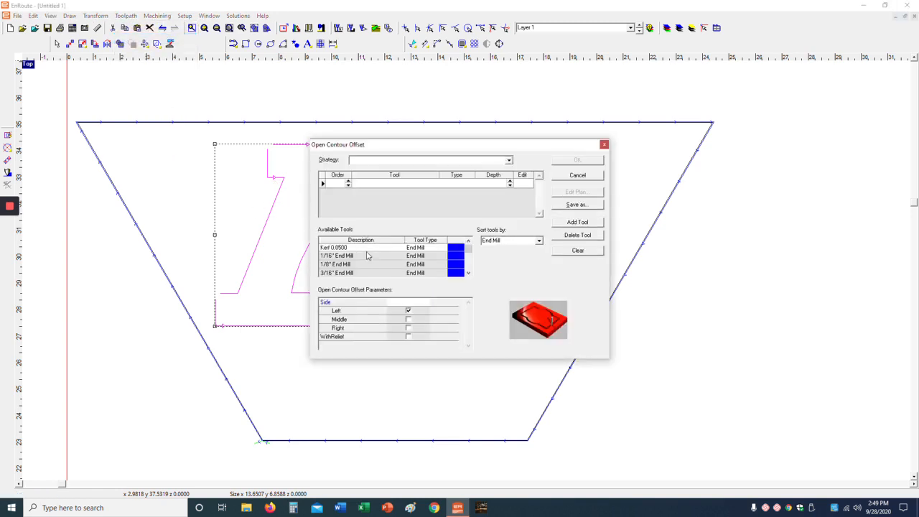
double_click(341, 249)
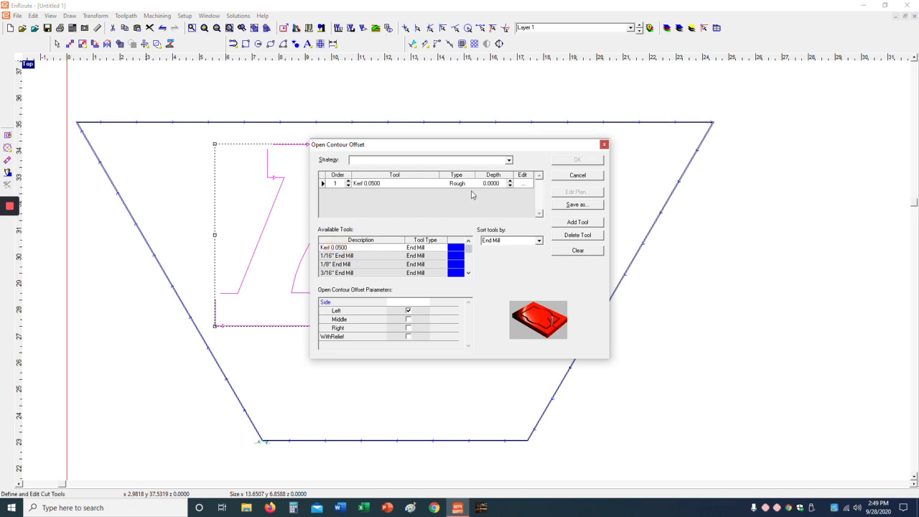
click(510, 180)
click(408, 321)
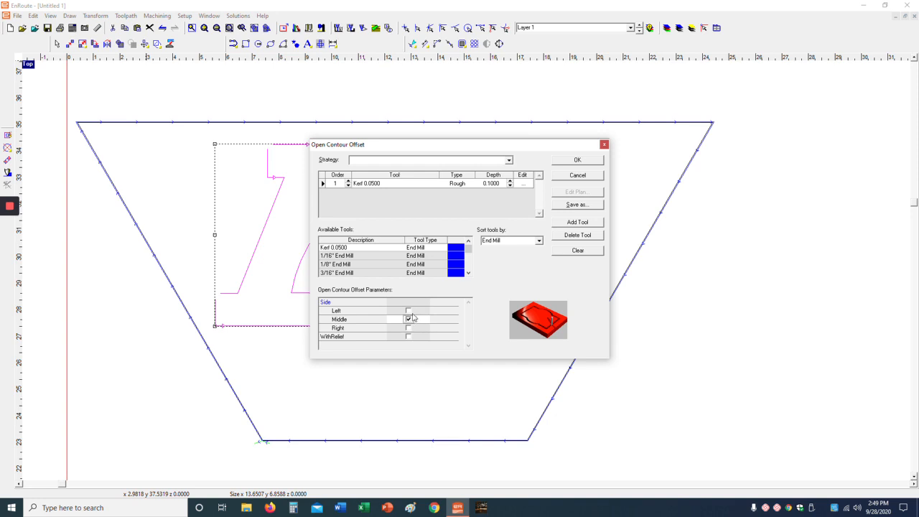
click(568, 164)
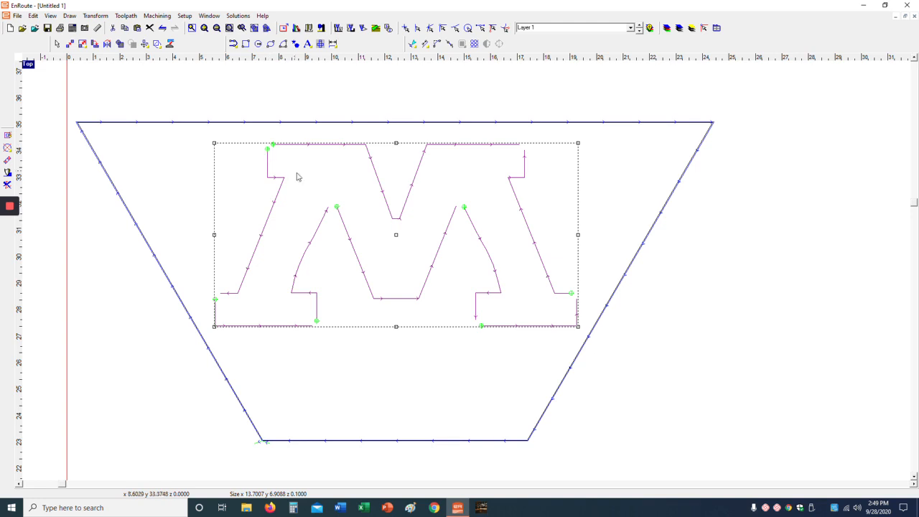
scroll(339, 212, up, 1)
scroll(337, 210, up, 3)
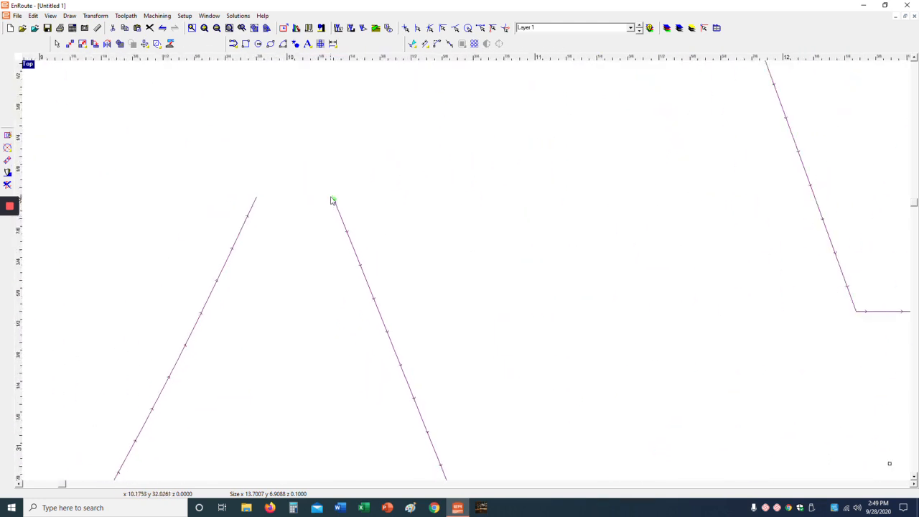
scroll(333, 210, down, 2)
scroll(332, 208, down, 2)
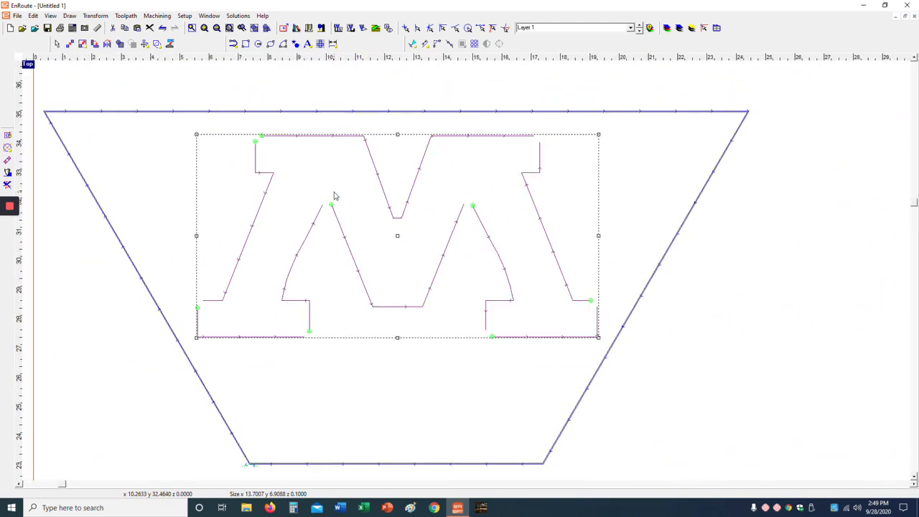